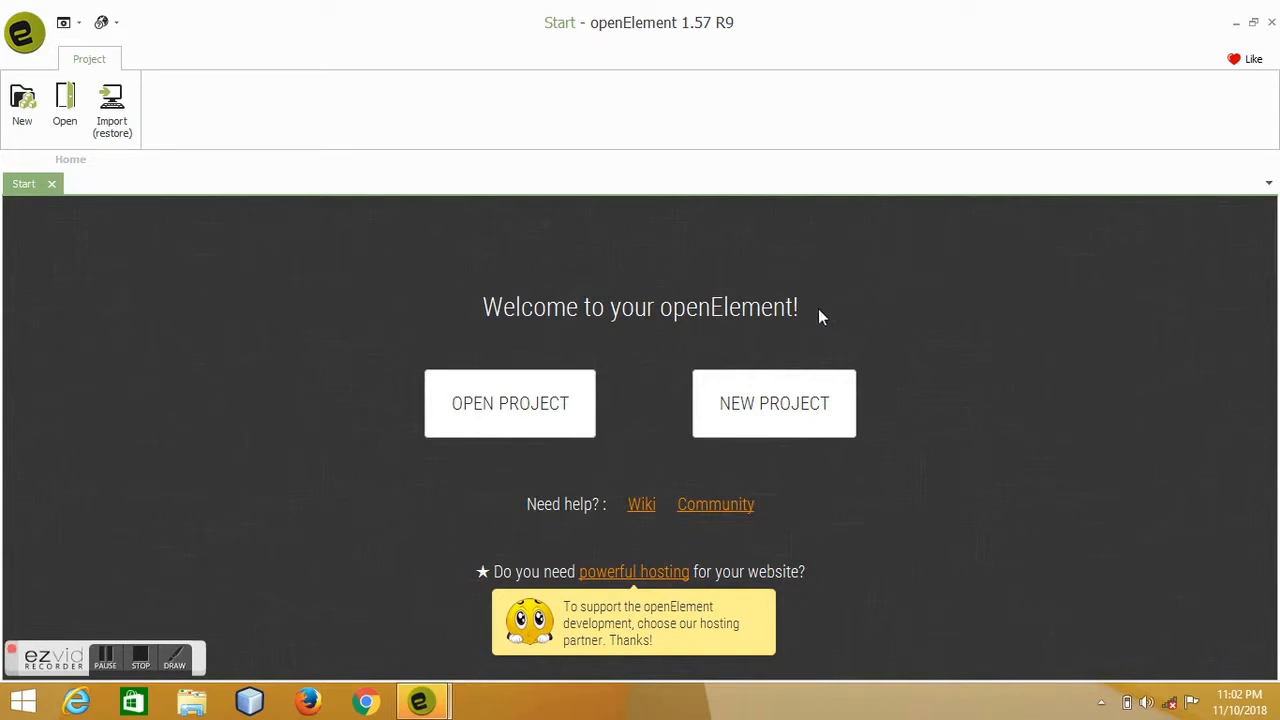
Create a new English project named GustWebsite, saved on the Desktop, without a template.
left_click(775, 408)
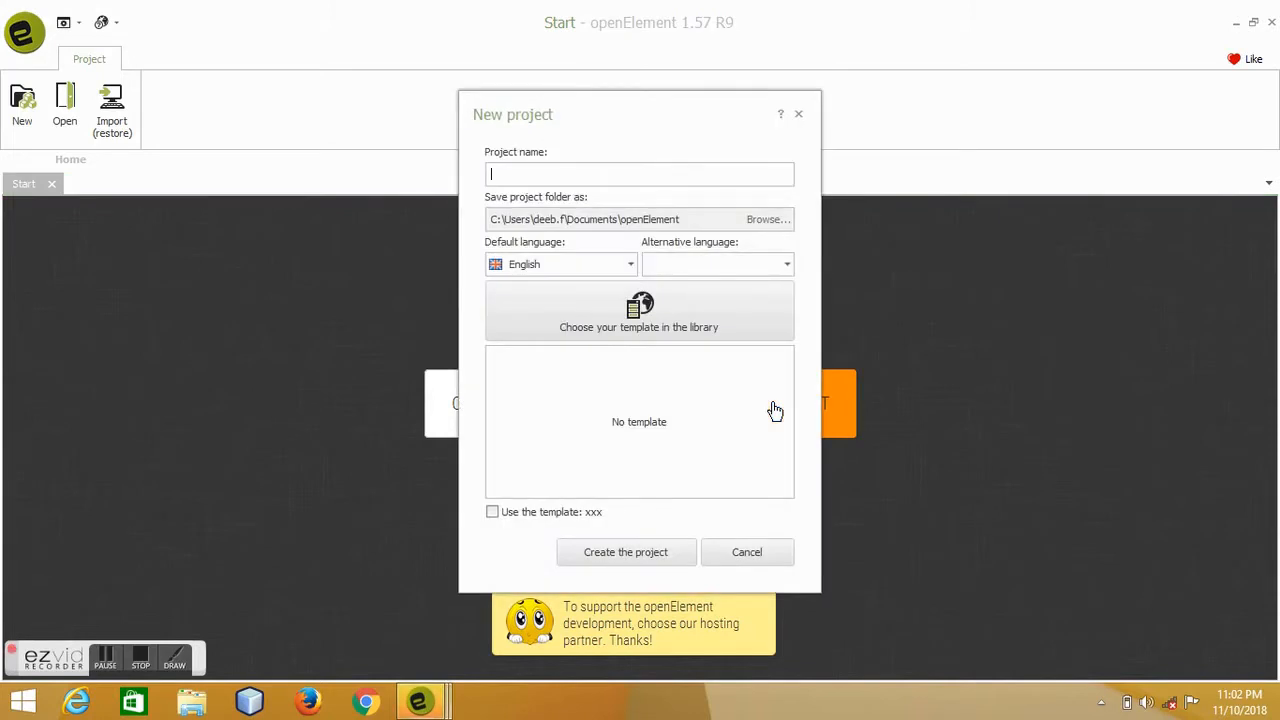
type("GustWebsite")
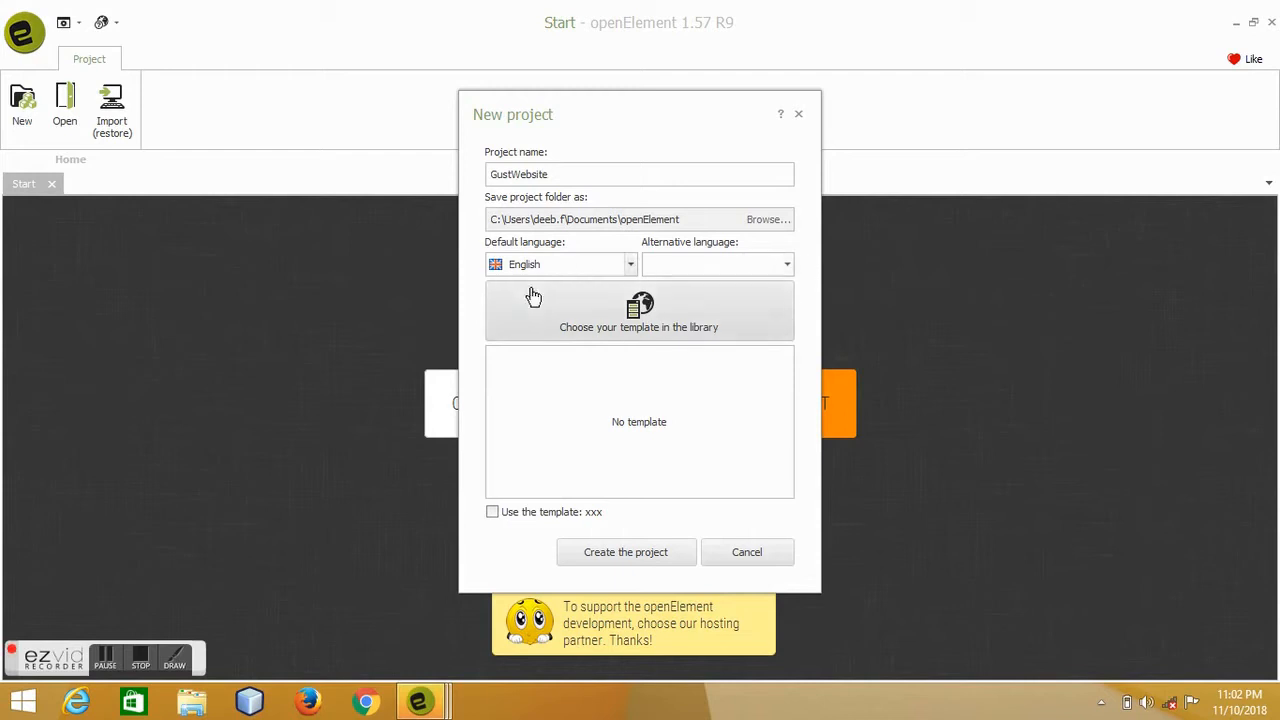
left_click(762, 219)
left_click(553, 283)
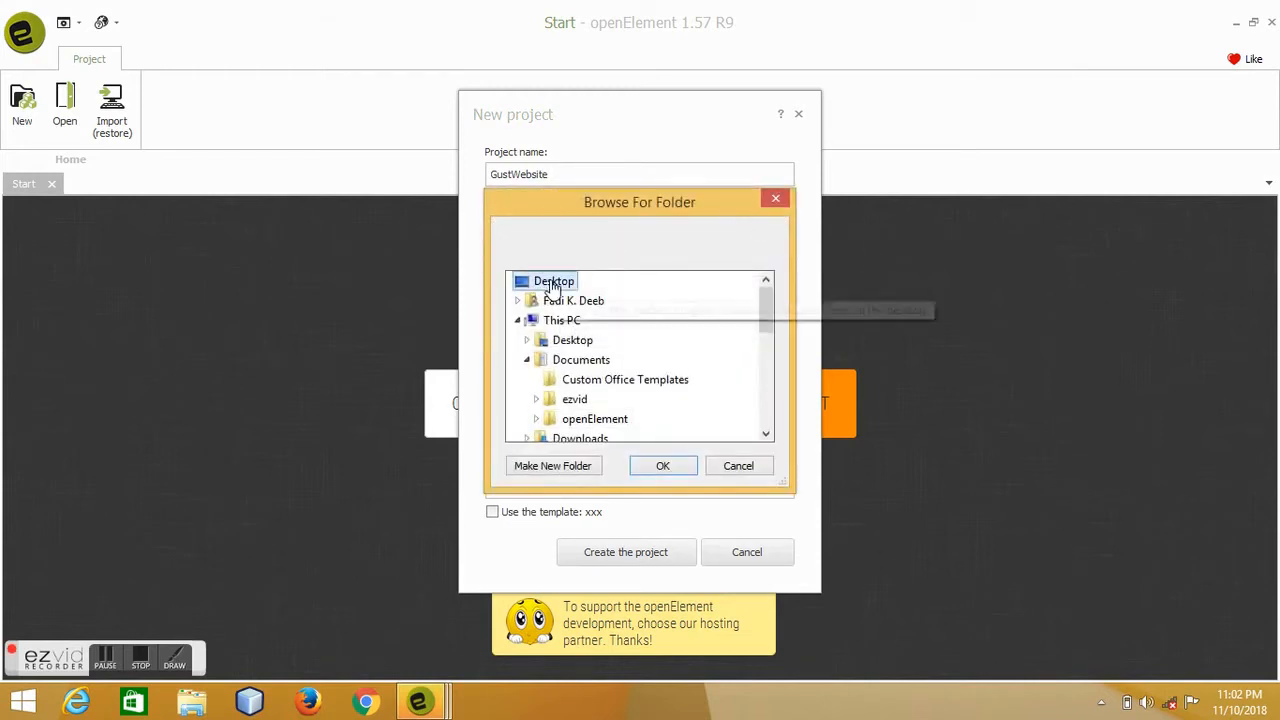
left_click(650, 466)
left_click(621, 556)
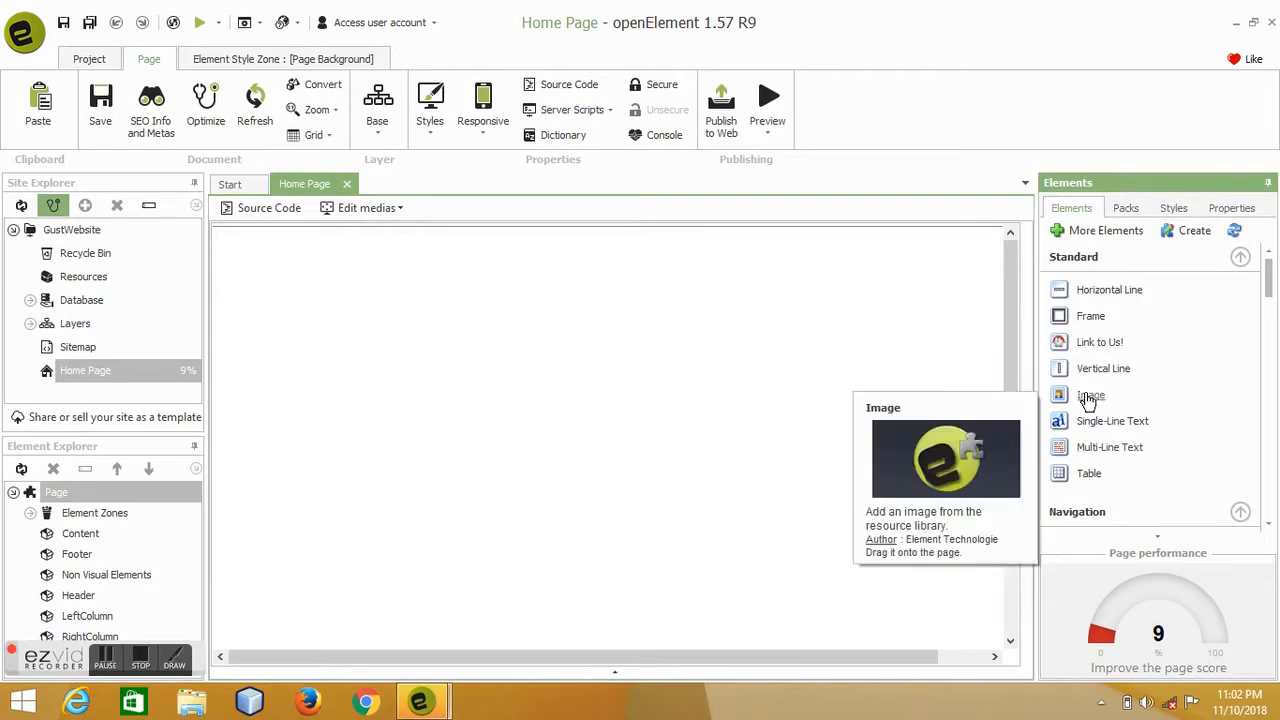
Place an Image element on the home page and add the gust-main picture from the Desktop to its file library.
left_click_drag(1086, 395, 686, 385)
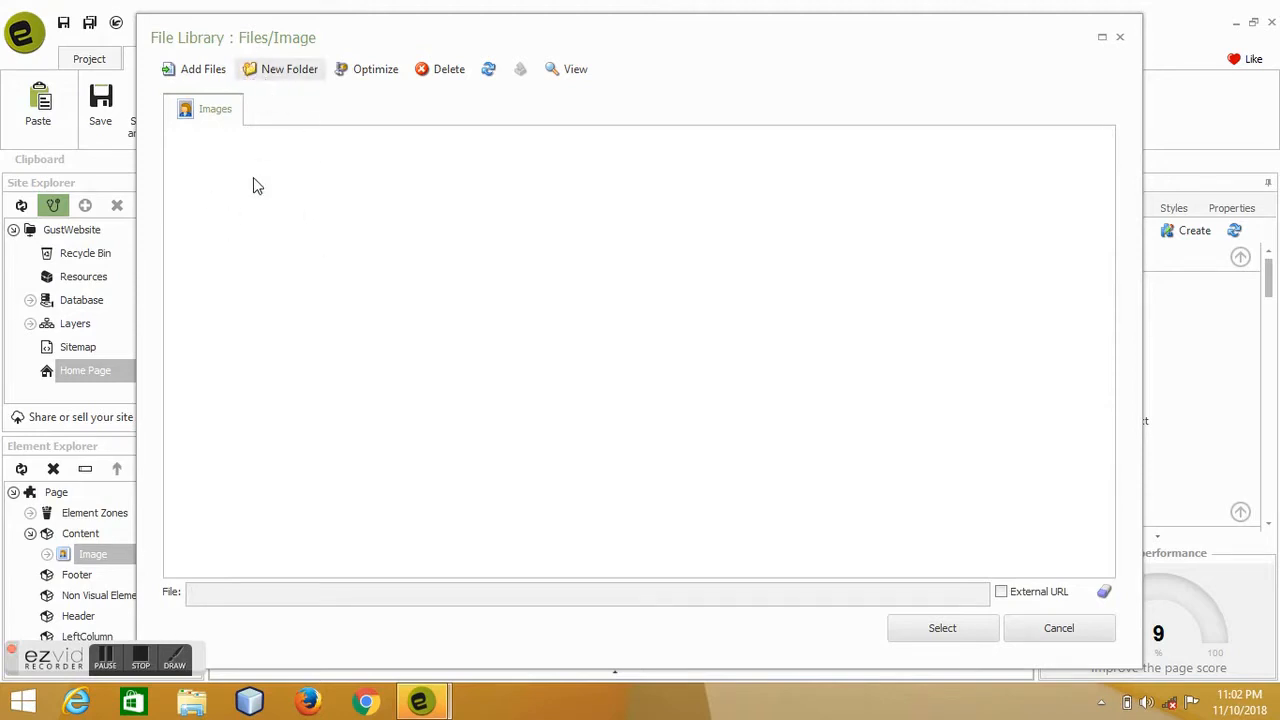
left_click(200, 69)
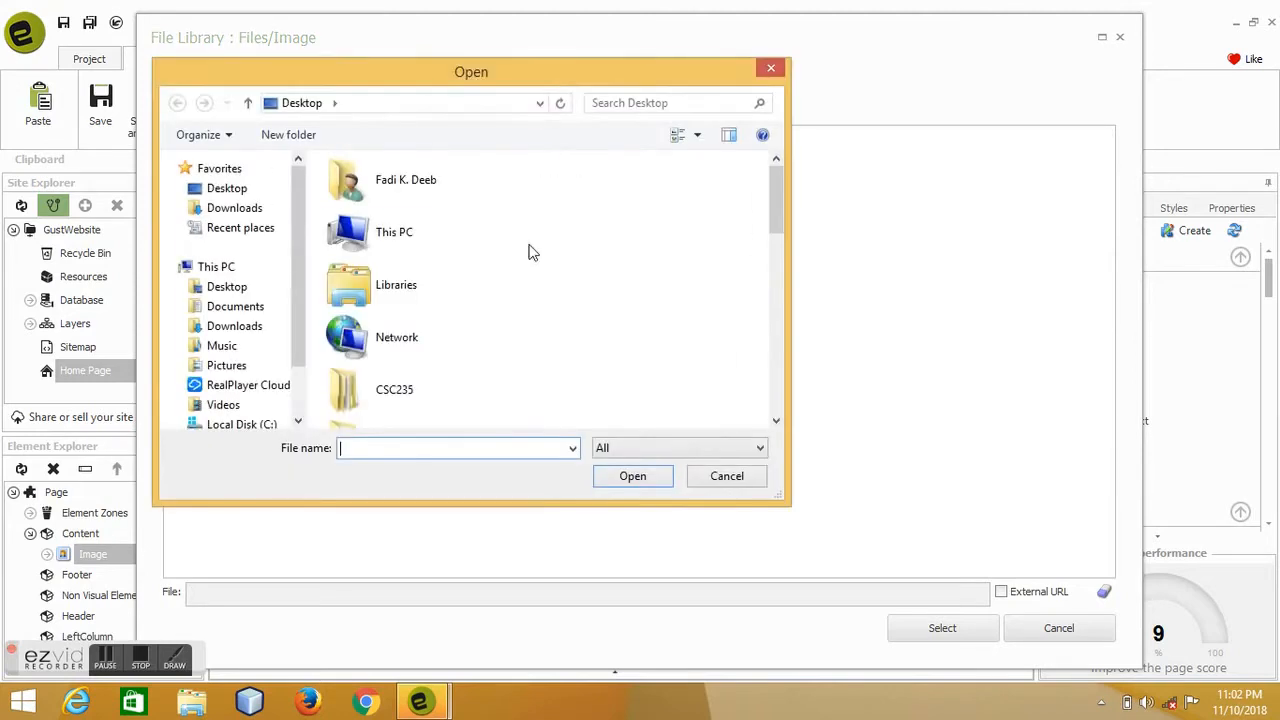
left_click_drag(773, 198, 617, 302)
left_click(450, 310)
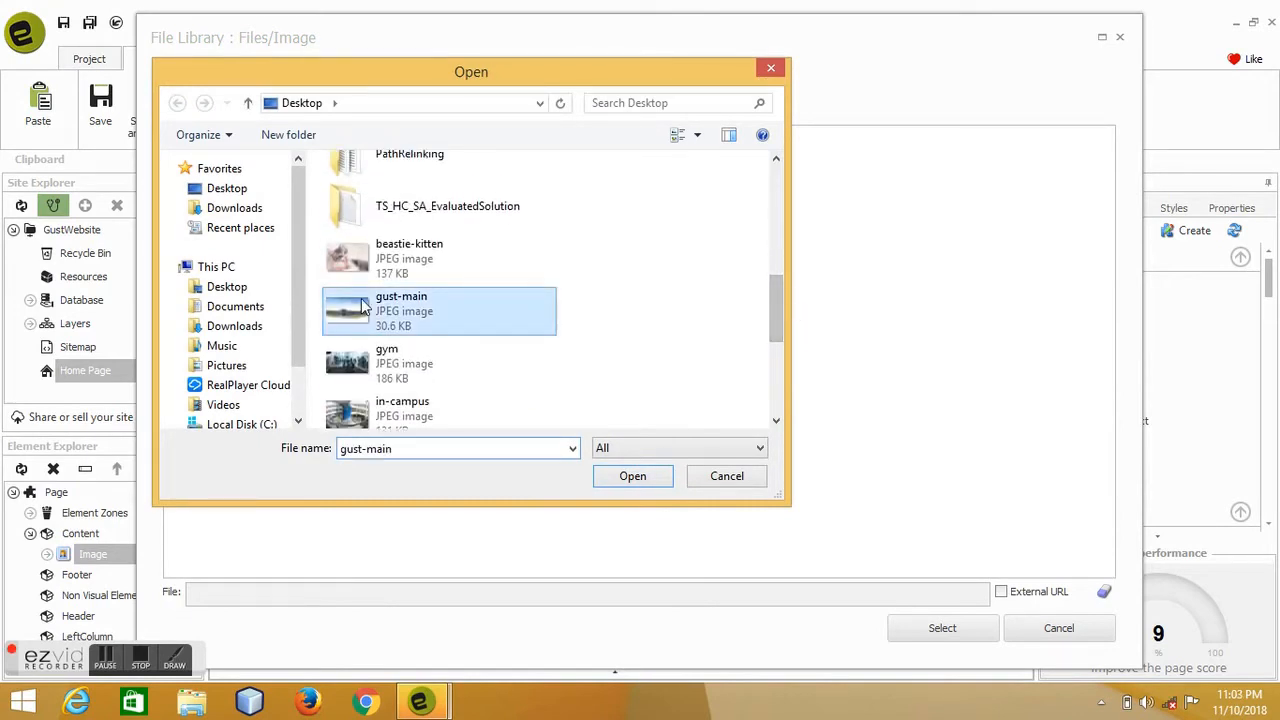
left_click(630, 476)
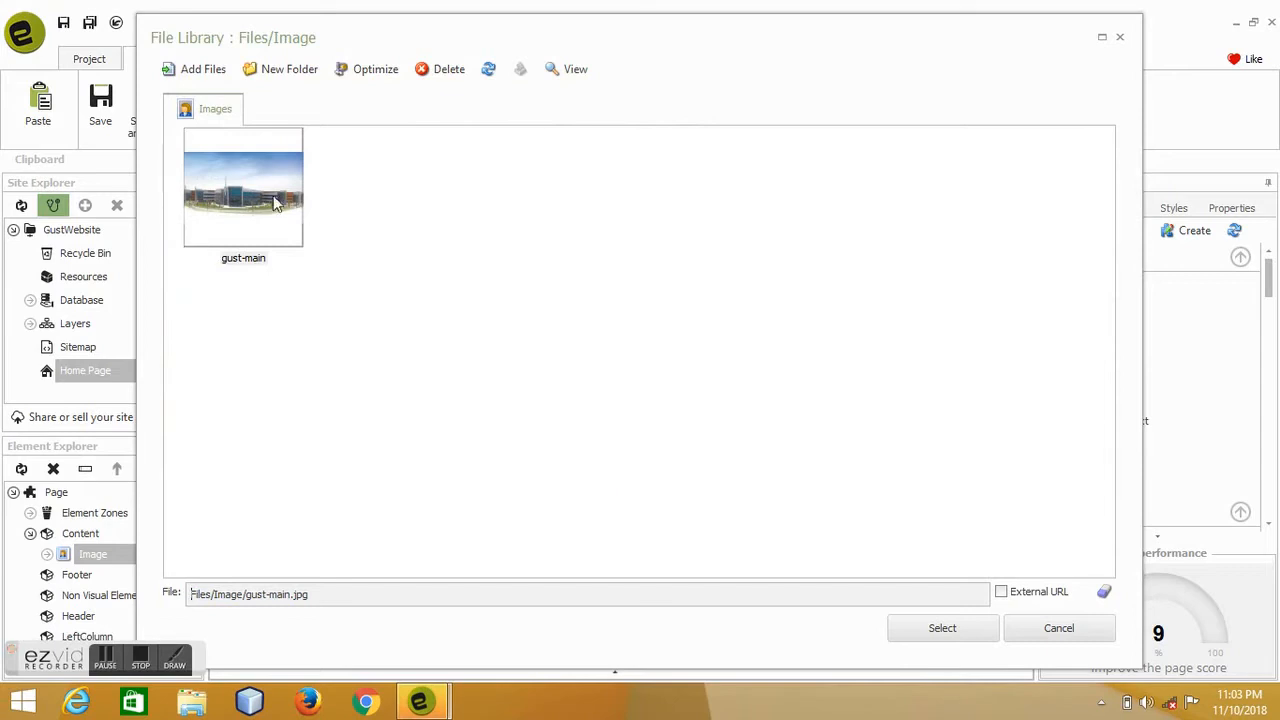
Optimize the gust-main picture for web, replacing the original version, and use it for the image element.
left_click(376, 72)
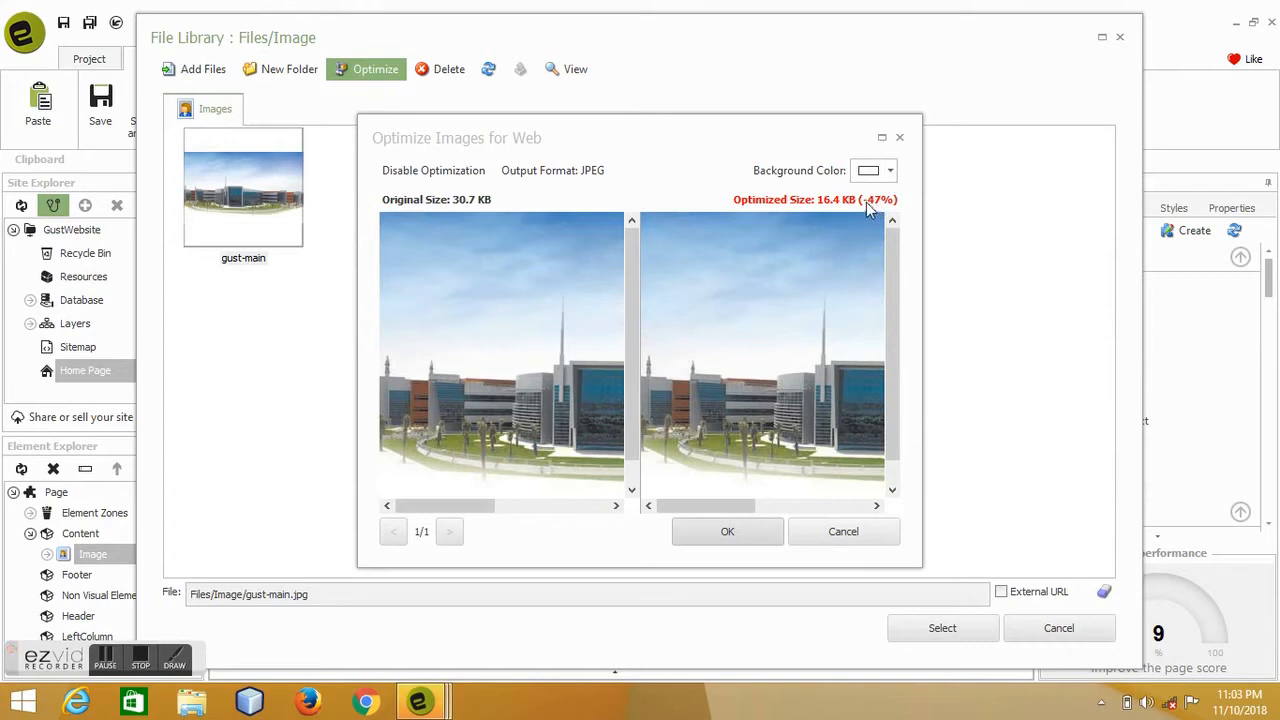
left_click(735, 535)
left_click(686, 390)
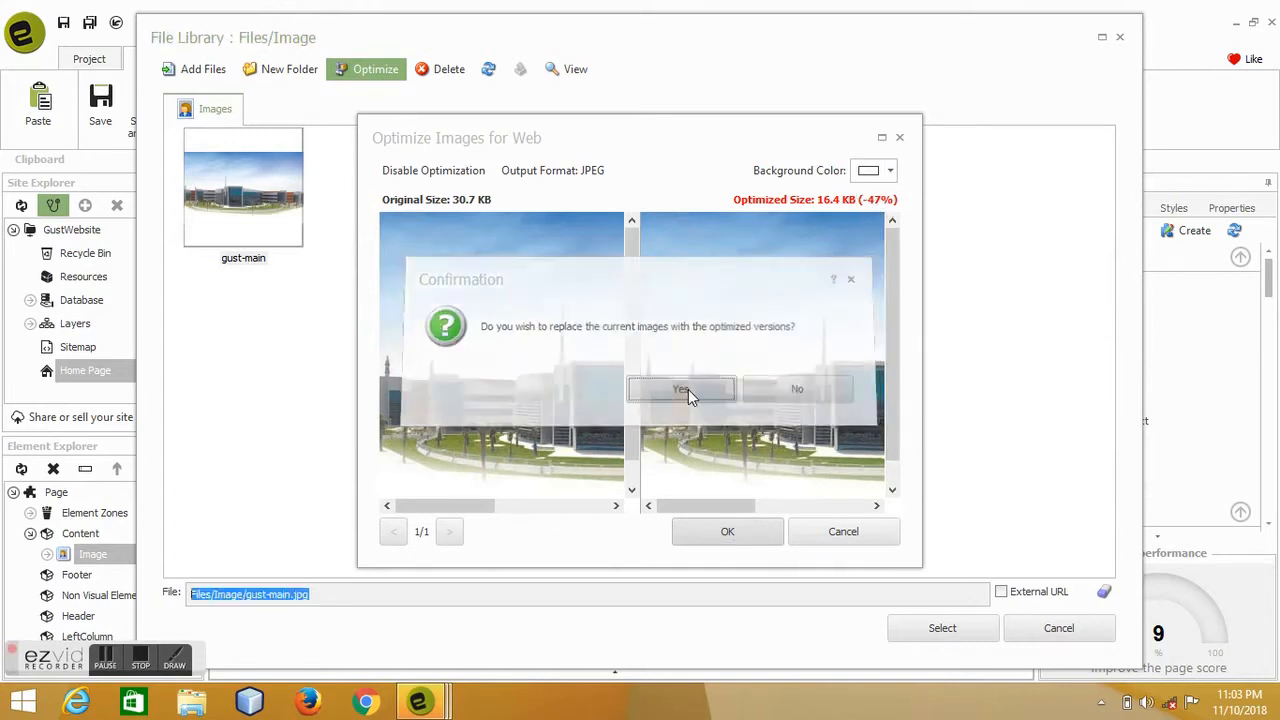
left_click(940, 628)
Try free positions for the image, ending about 70 px from the top and 140 px from the left, and show its customizable styles.
left_click_drag(895, 583, 517, 357)
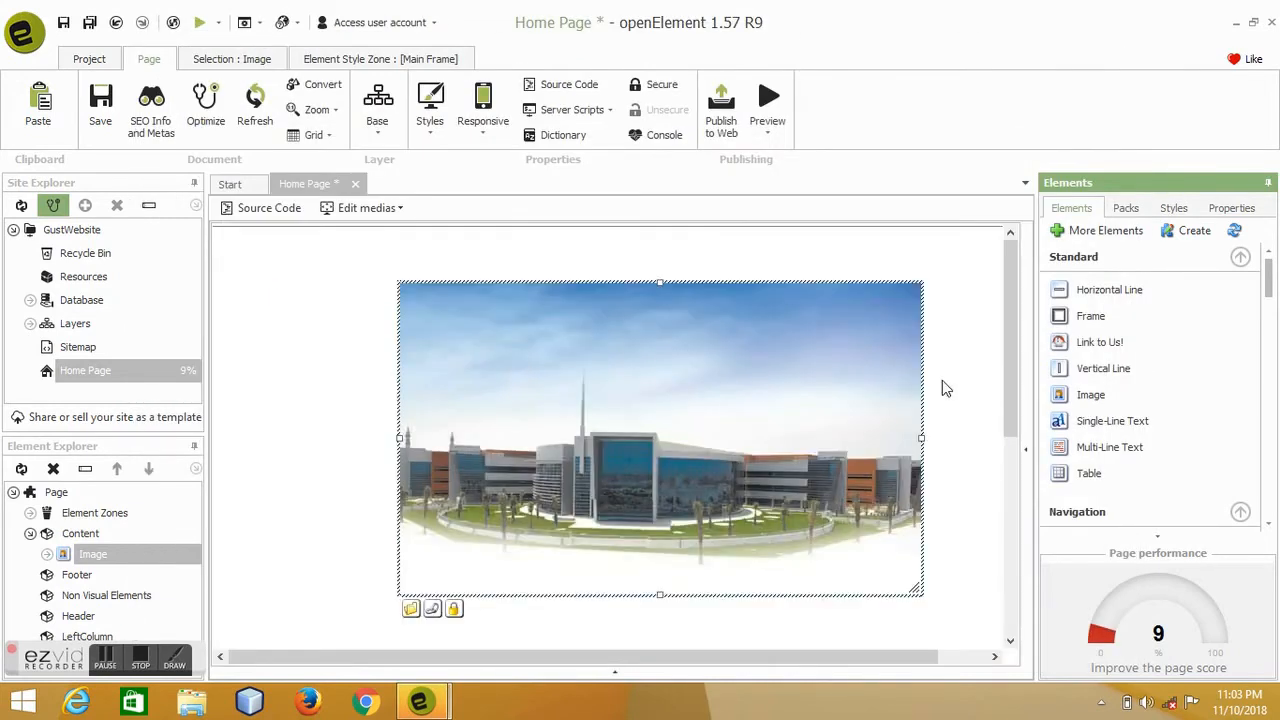
left_click_drag(700, 428, 724, 437)
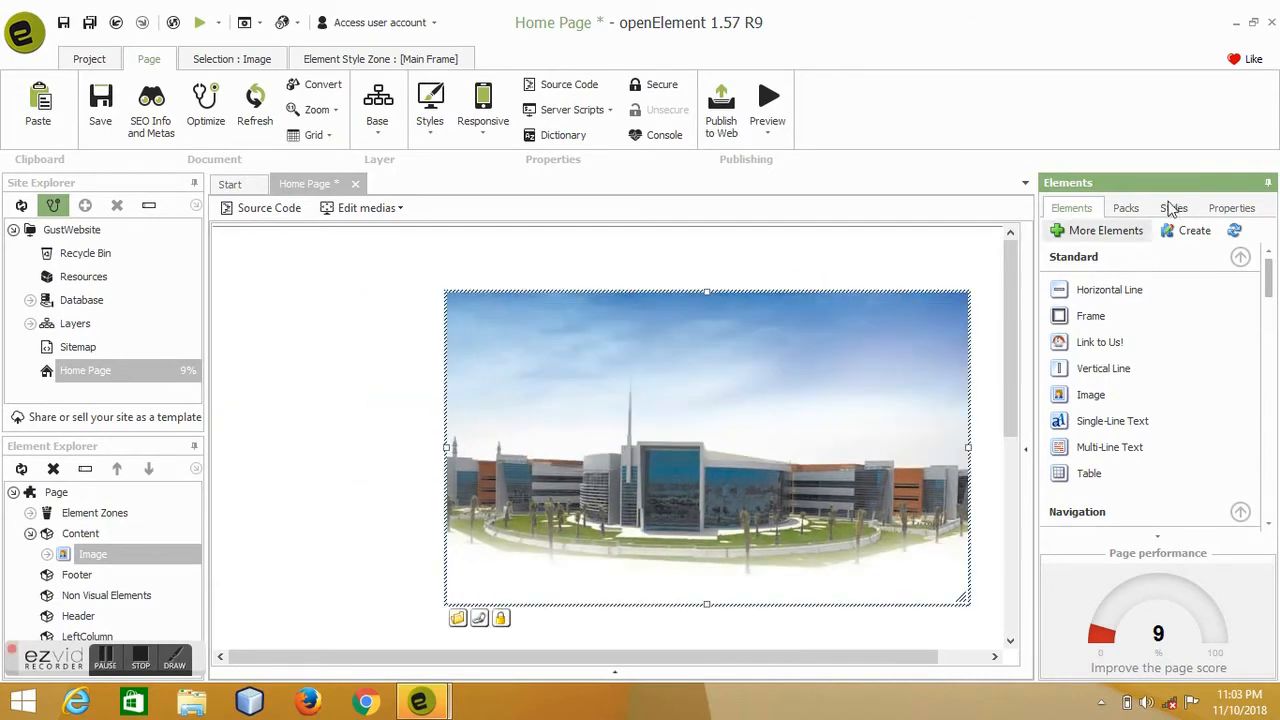
left_click(1174, 209)
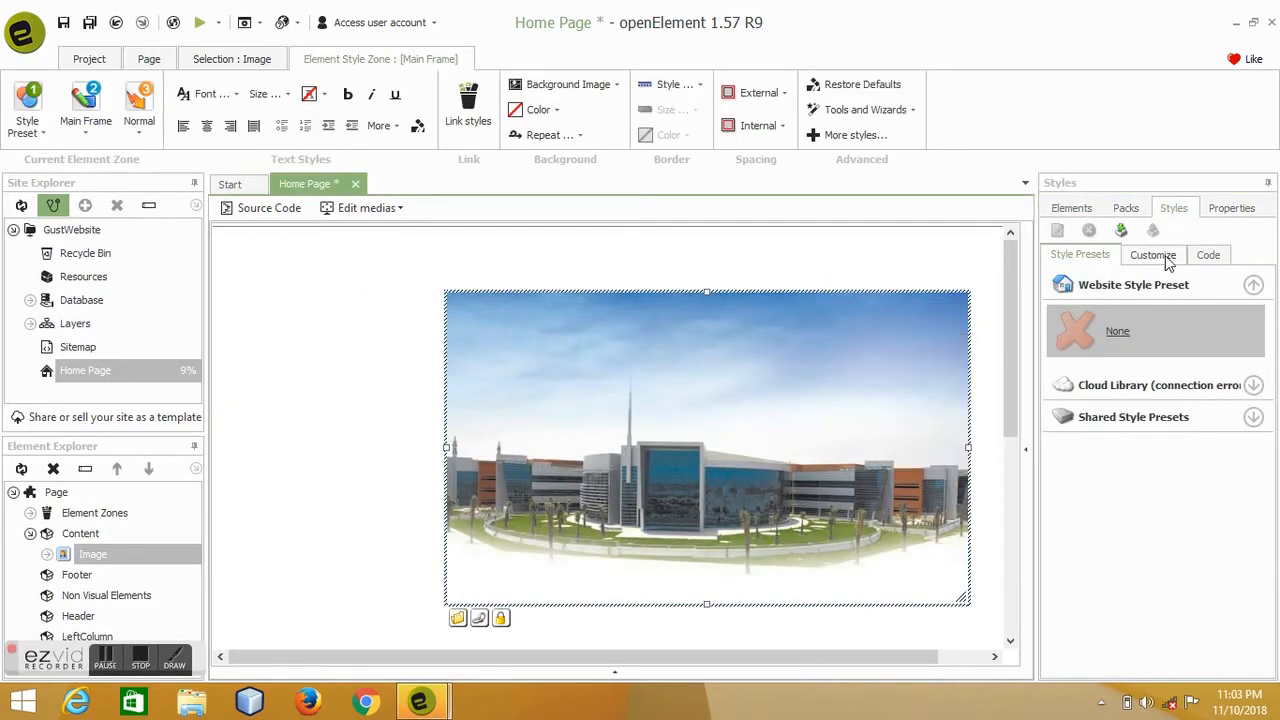
left_click(1166, 257)
left_click_drag(834, 389, 749, 381)
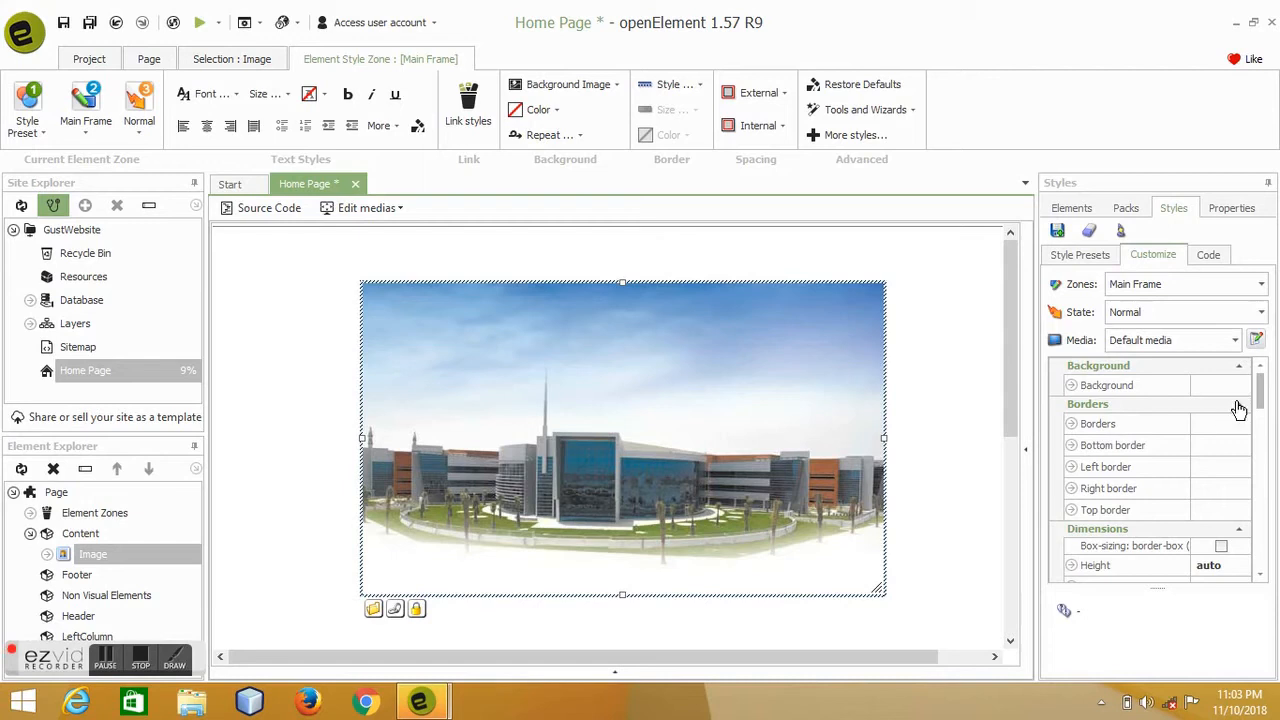
mouse_move(678, 378)
left_mouse_down()
mouse_move(623, 391)
mouse_move(655, 384)
left_mouse_up()
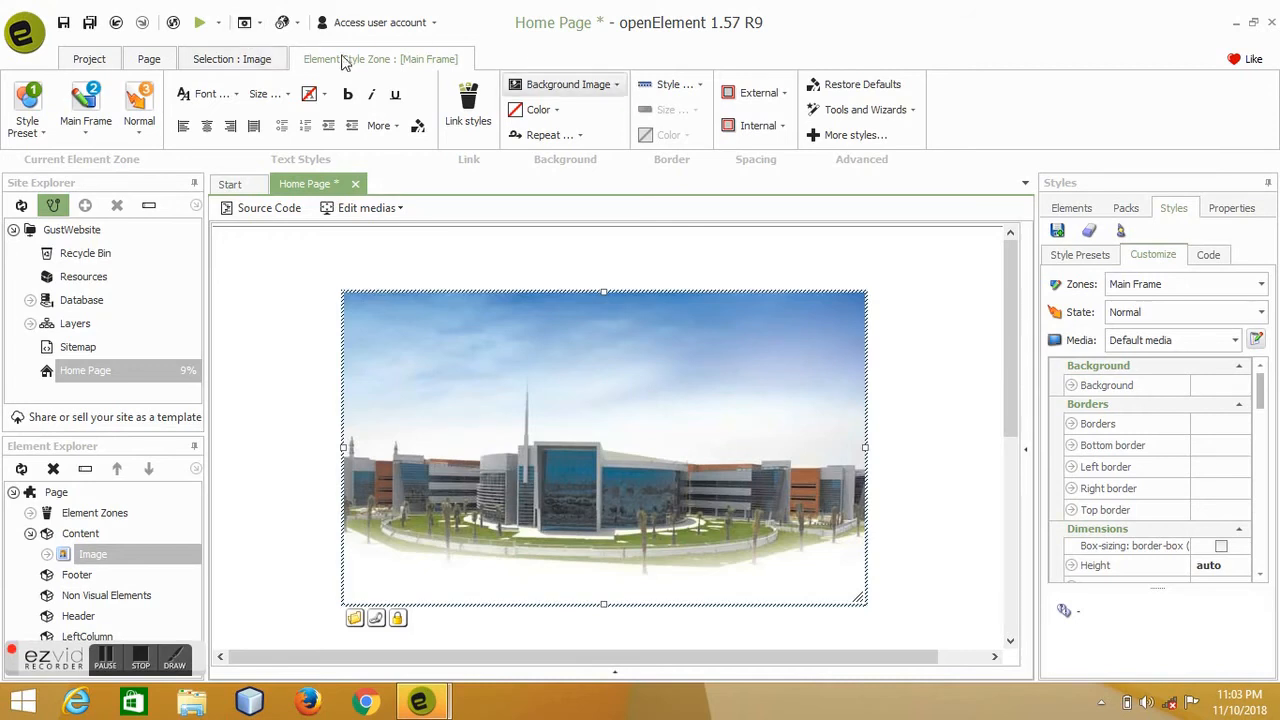
Try horizontal auto-centering on the image with its top at about 60 px, and turn the centering off again.
left_click(268, 58)
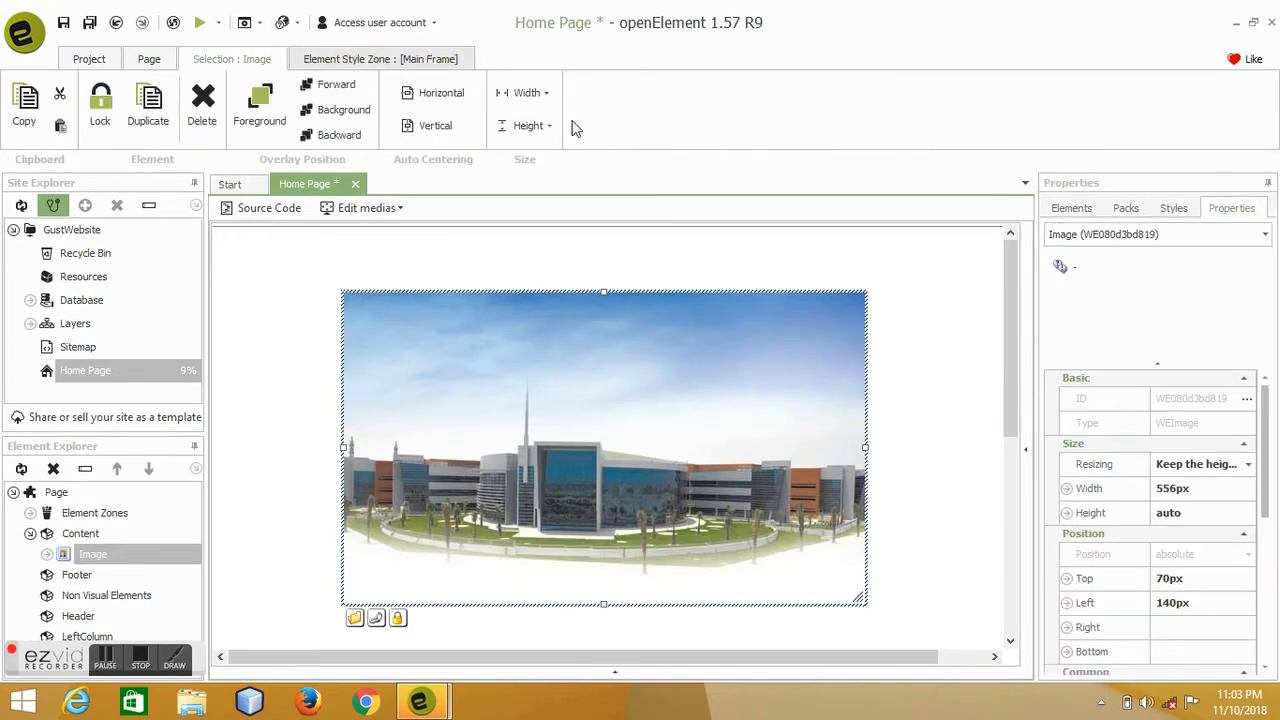
left_click(430, 94)
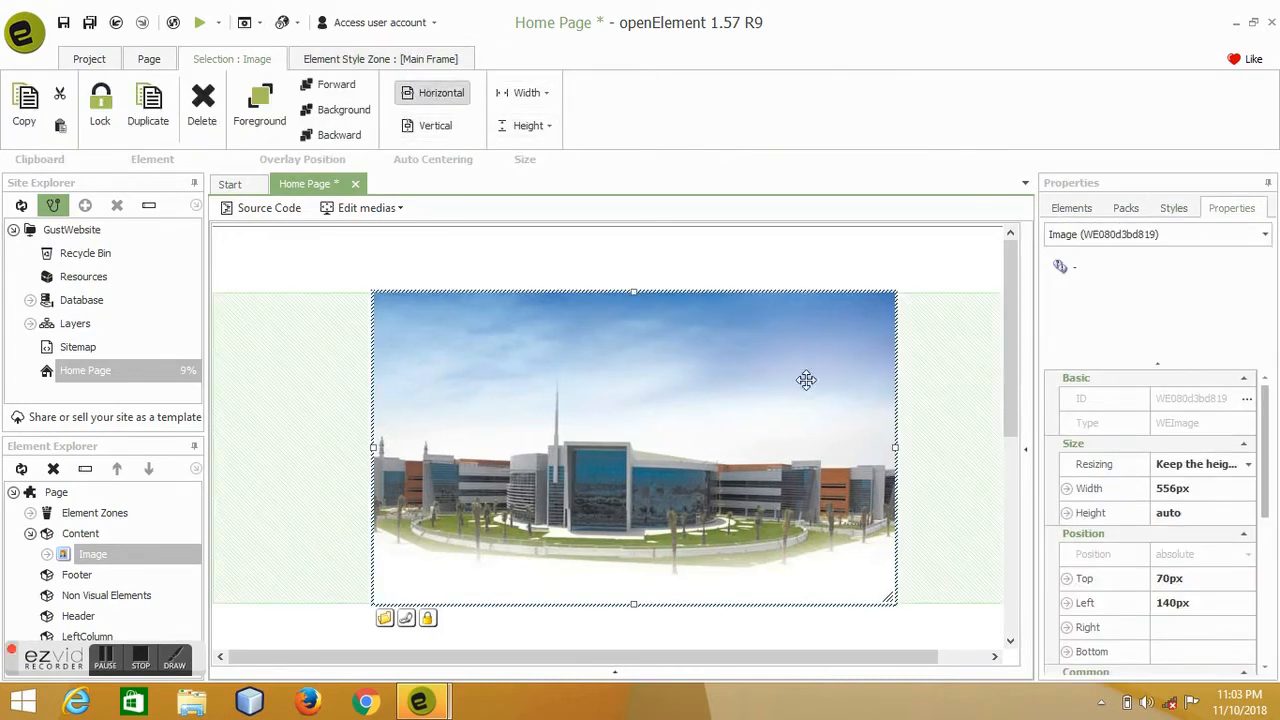
mouse_move(668, 413)
left_mouse_down()
mouse_move(668, 386)
mouse_move(668, 404)
left_mouse_up()
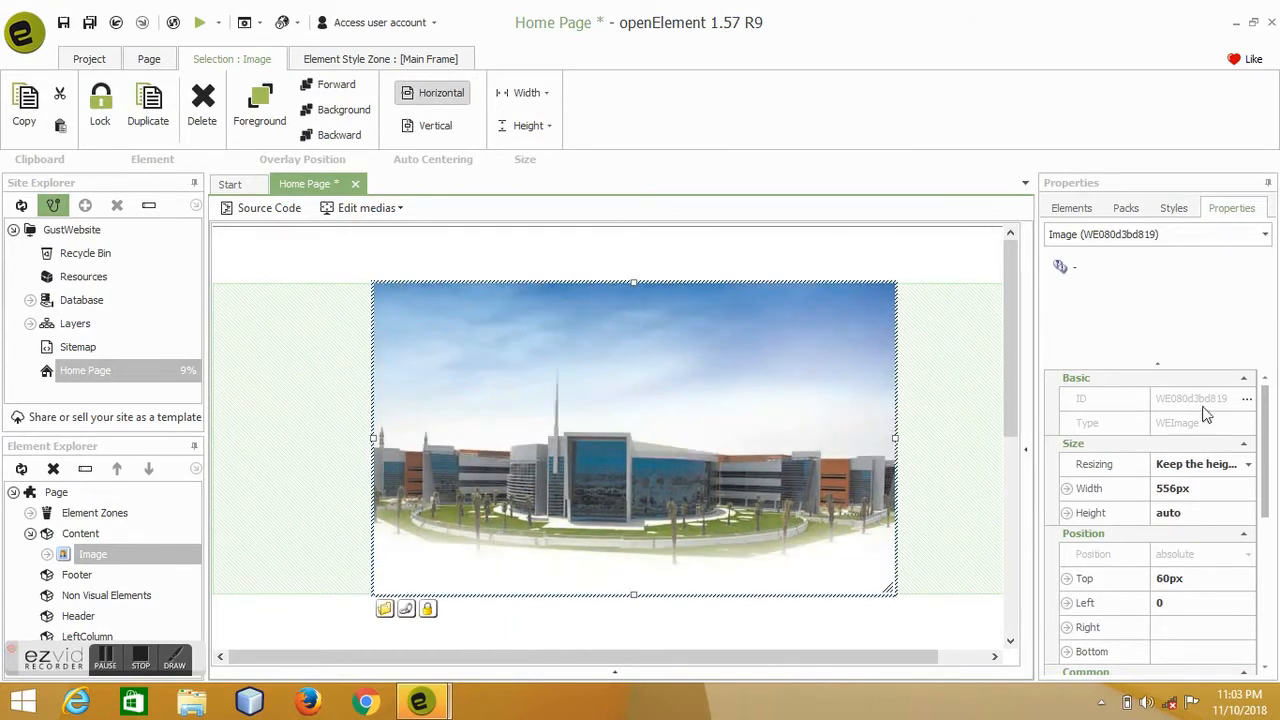
left_click_drag(1268, 437, 1276, 497)
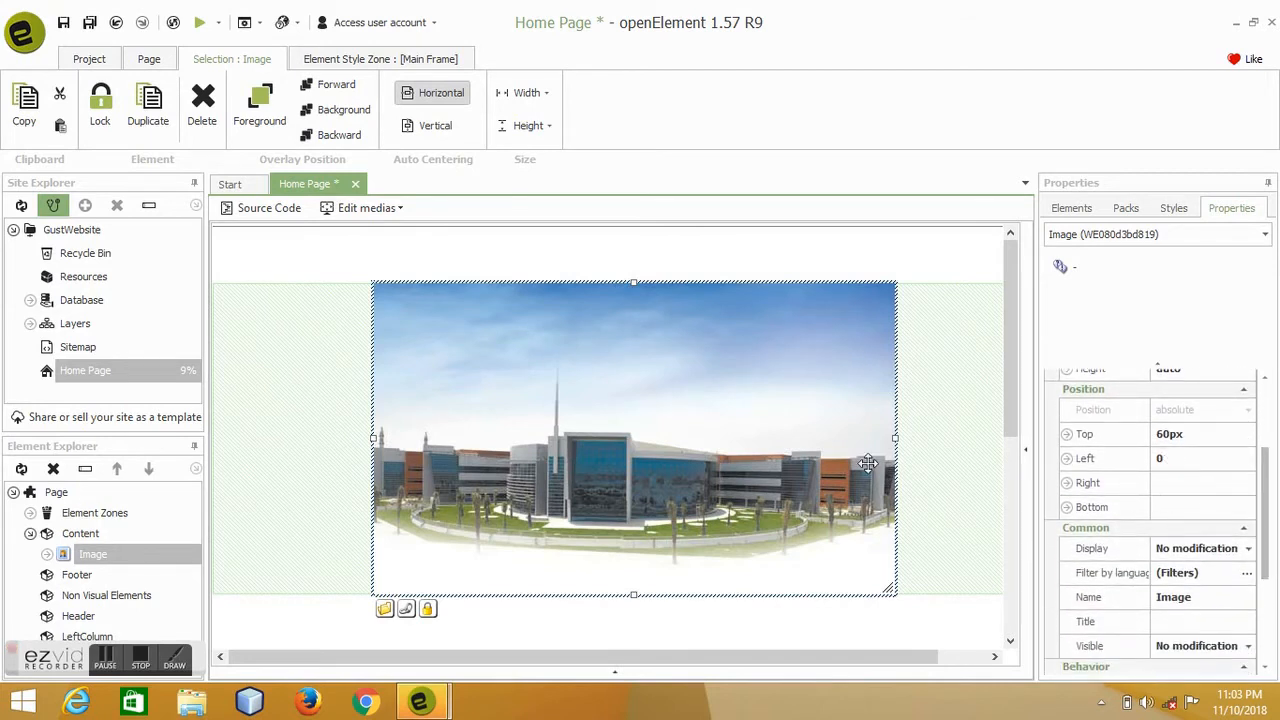
left_click(436, 96)
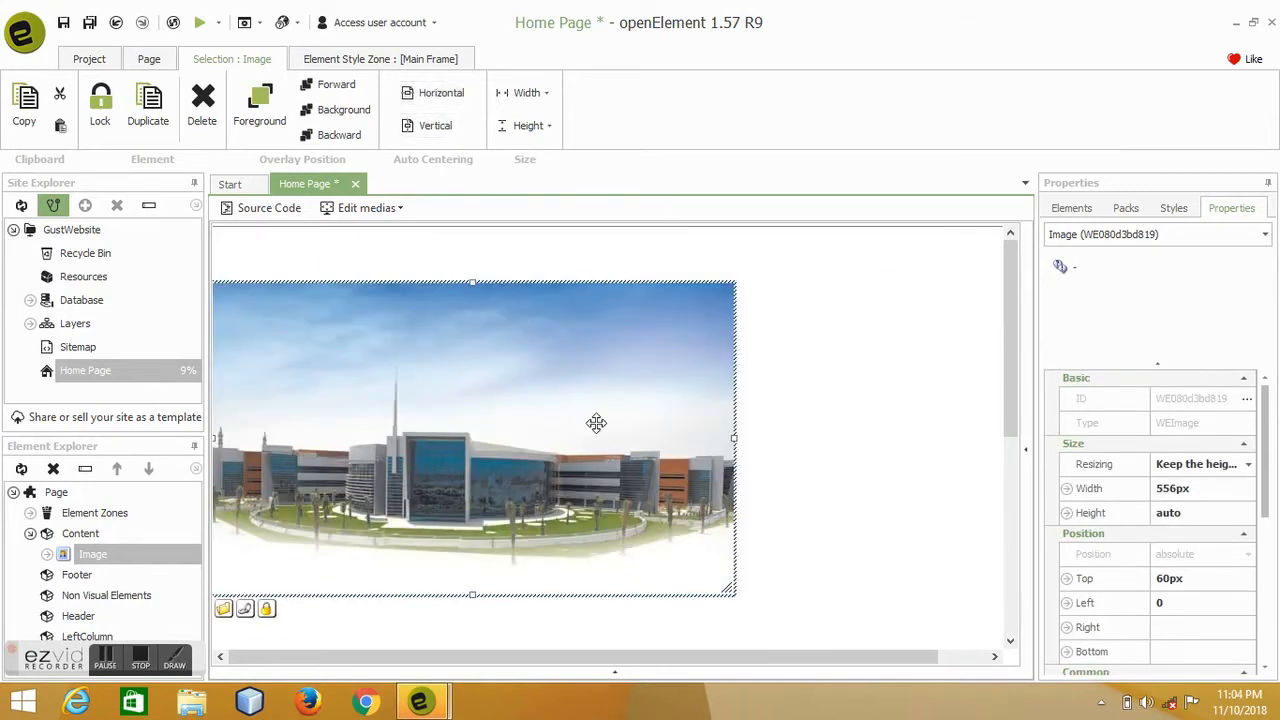
Move the image to about 100 px from the page's top and 220 px from its left edge.
scroll(1267, 464, "down", 5)
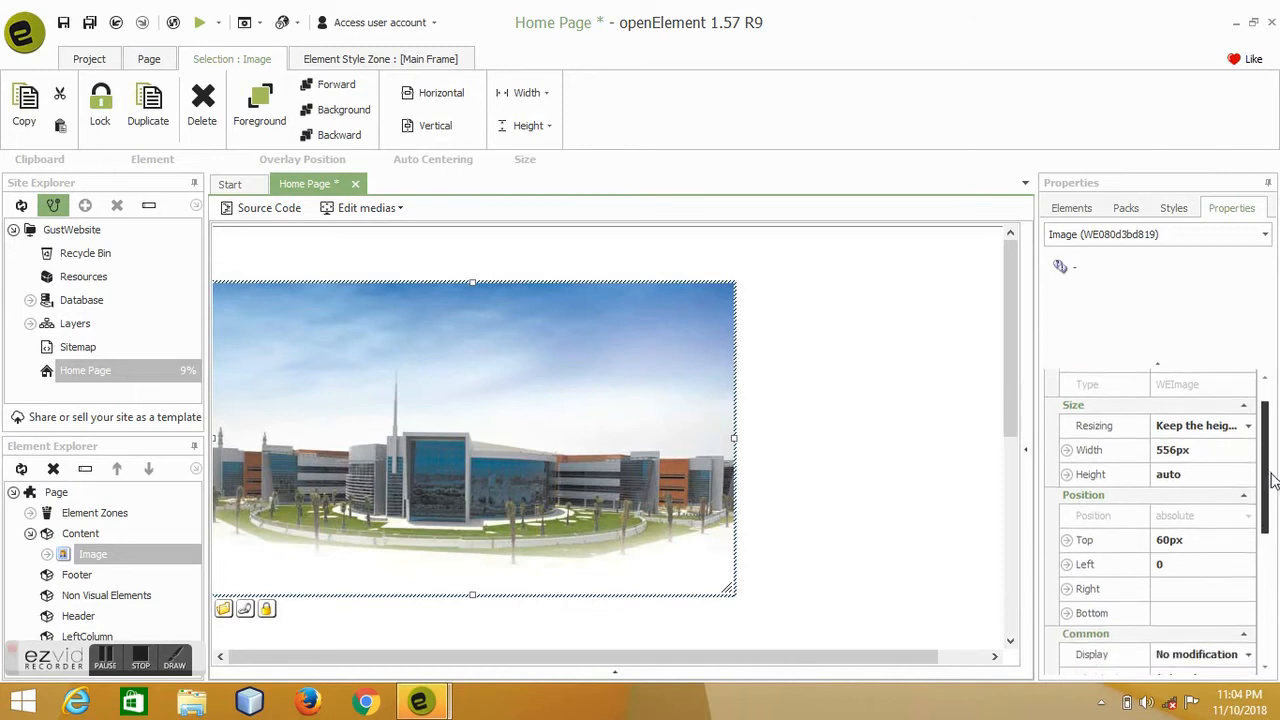
left_click_drag(537, 409, 682, 413)
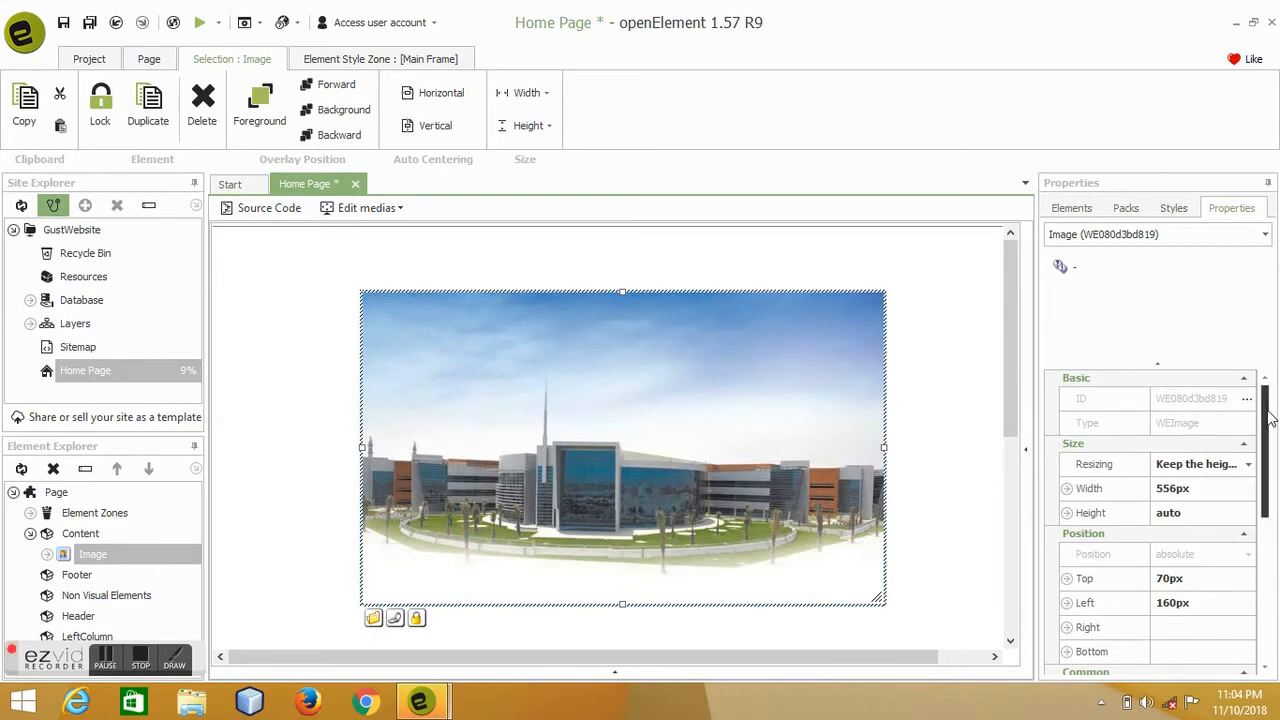
scroll(1270, 420, "down", 3)
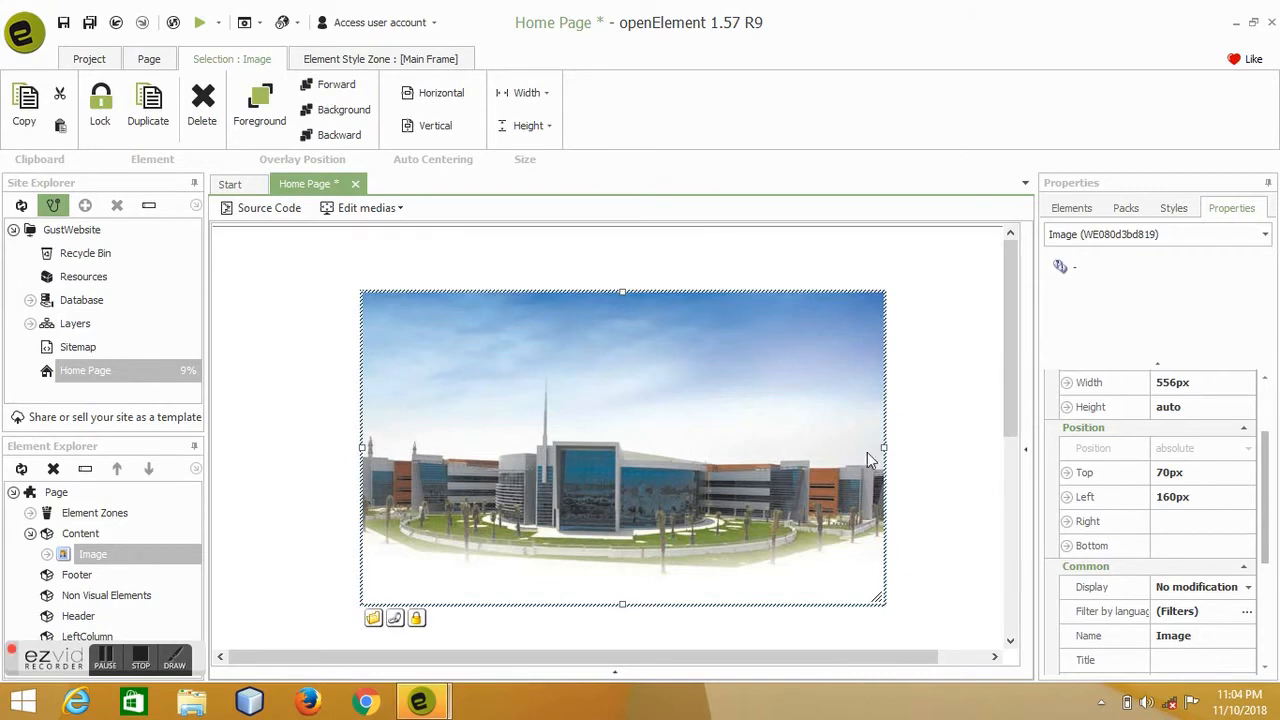
left_click_drag(643, 420, 697, 448)
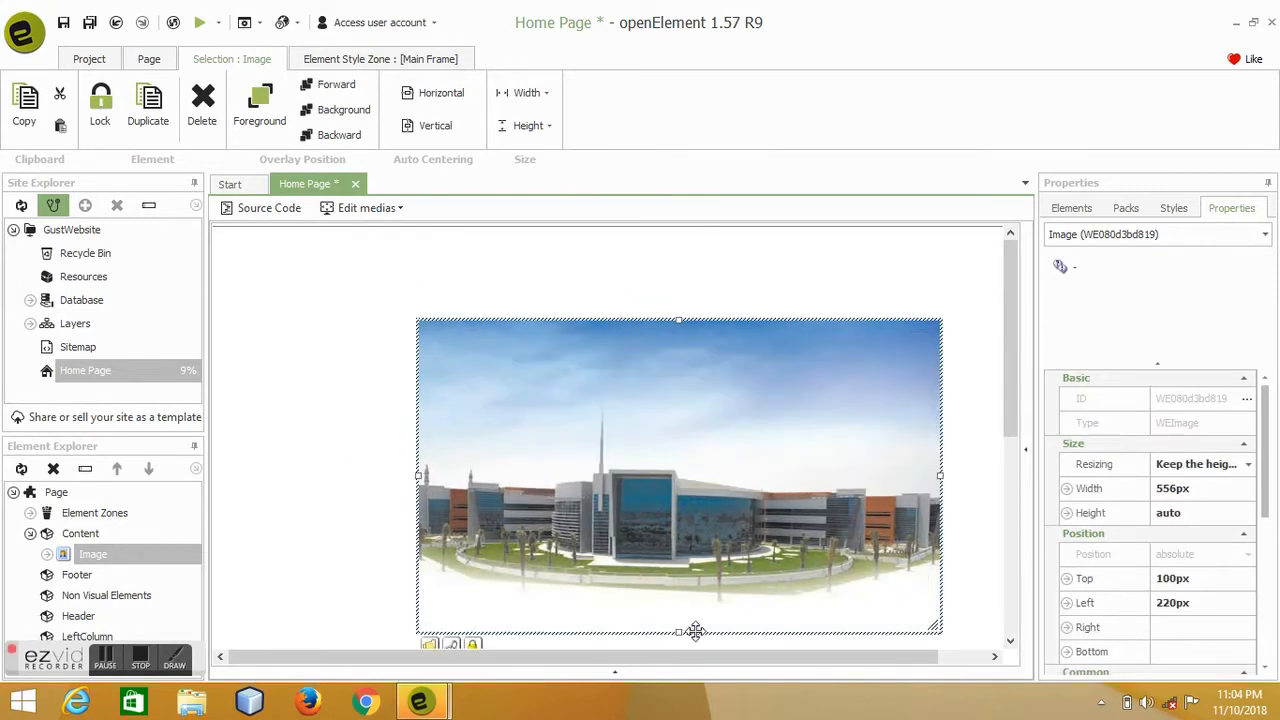
left_click_drag(657, 659, 685, 659)
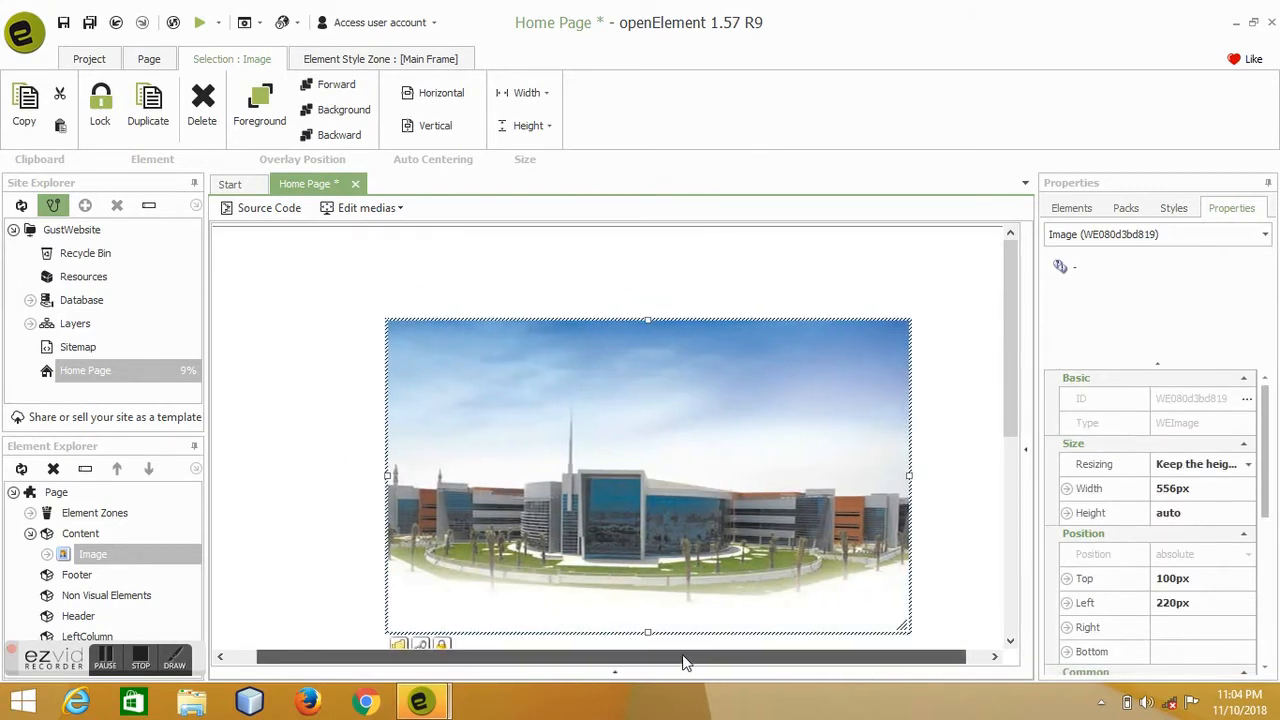
Add a Multi-Line Text element above the image, about 40 px from the top and 350 px from the left.
left_click(1071, 212)
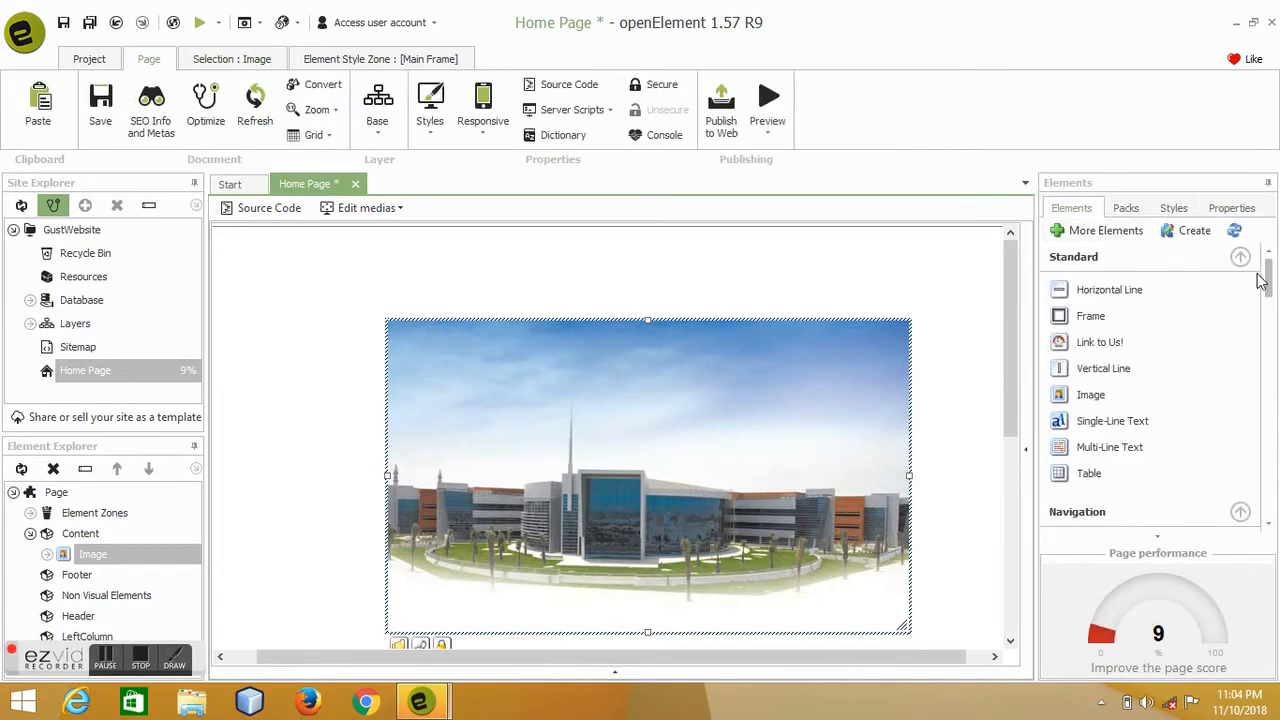
scroll(1127, 358, "down", 3)
left_click_drag(1122, 358, 569, 274)
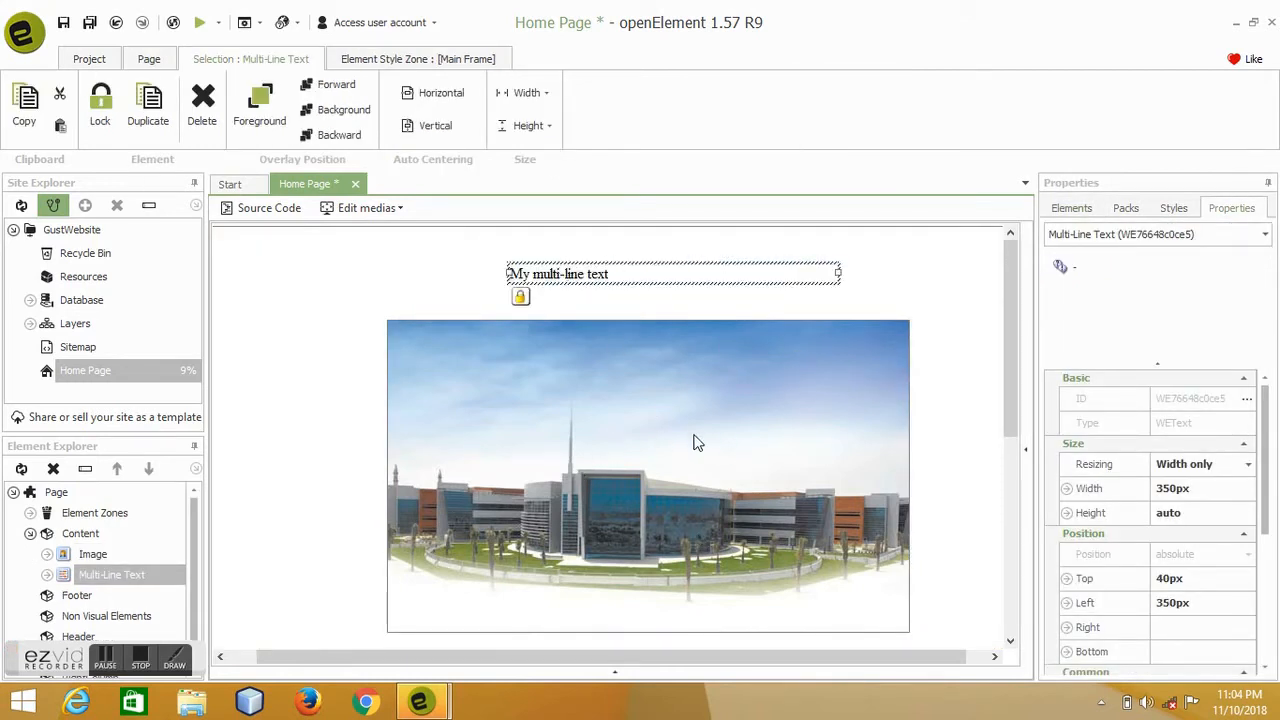
Move the image sideways beneath the text, ending about 320 px from the page's left edge.
left_click_drag(697, 443, 616, 437)
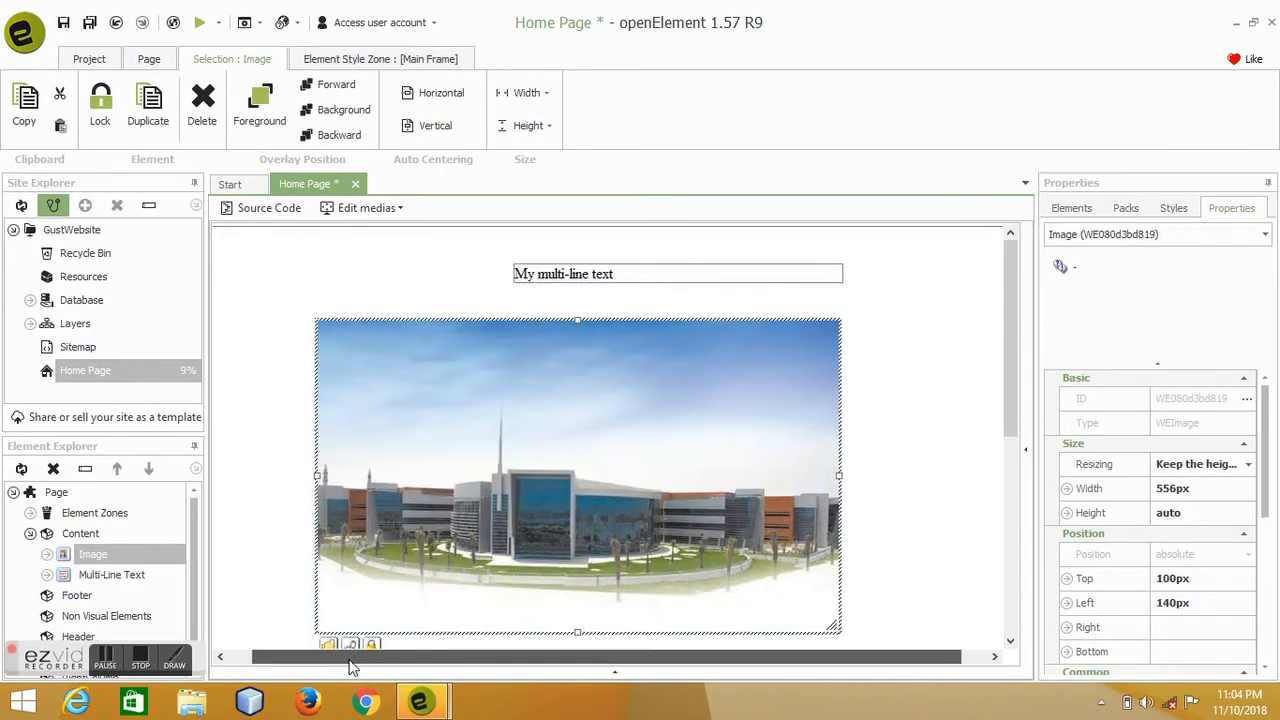
left_click_drag(312, 660, 283, 660)
left_click_drag(506, 463, 451, 459)
left_click_drag(1272, 472, 1275, 505)
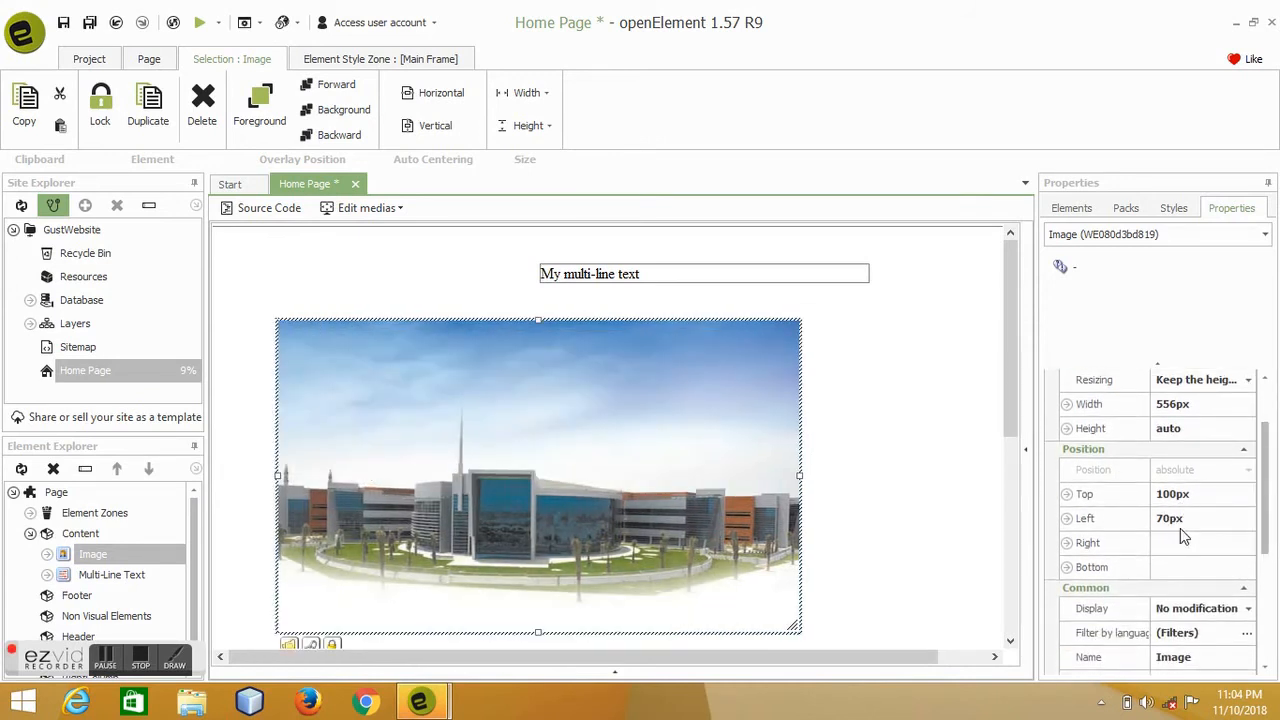
left_click_drag(537, 397, 714, 400)
left_click_drag(736, 656, 785, 658)
left_click_drag(684, 500, 746, 495)
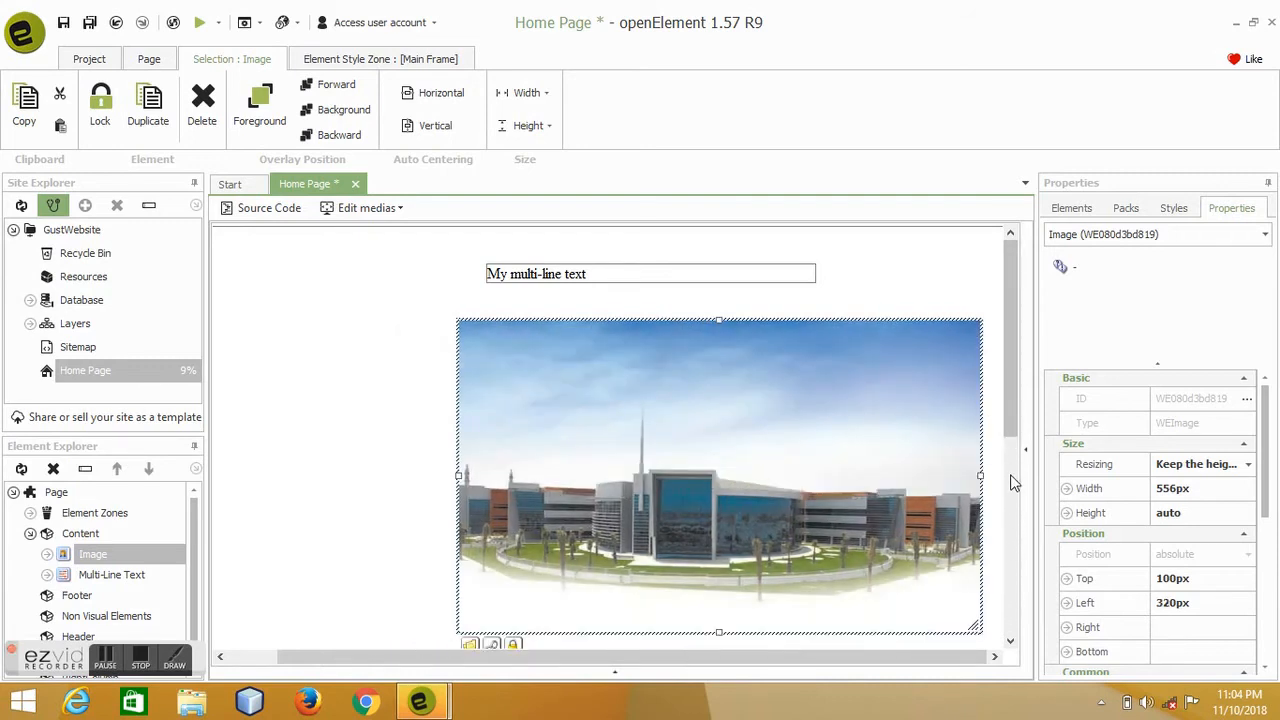
Preview the home page in Firefox and resize the browser window to check how the layout responds.
left_click(200, 22)
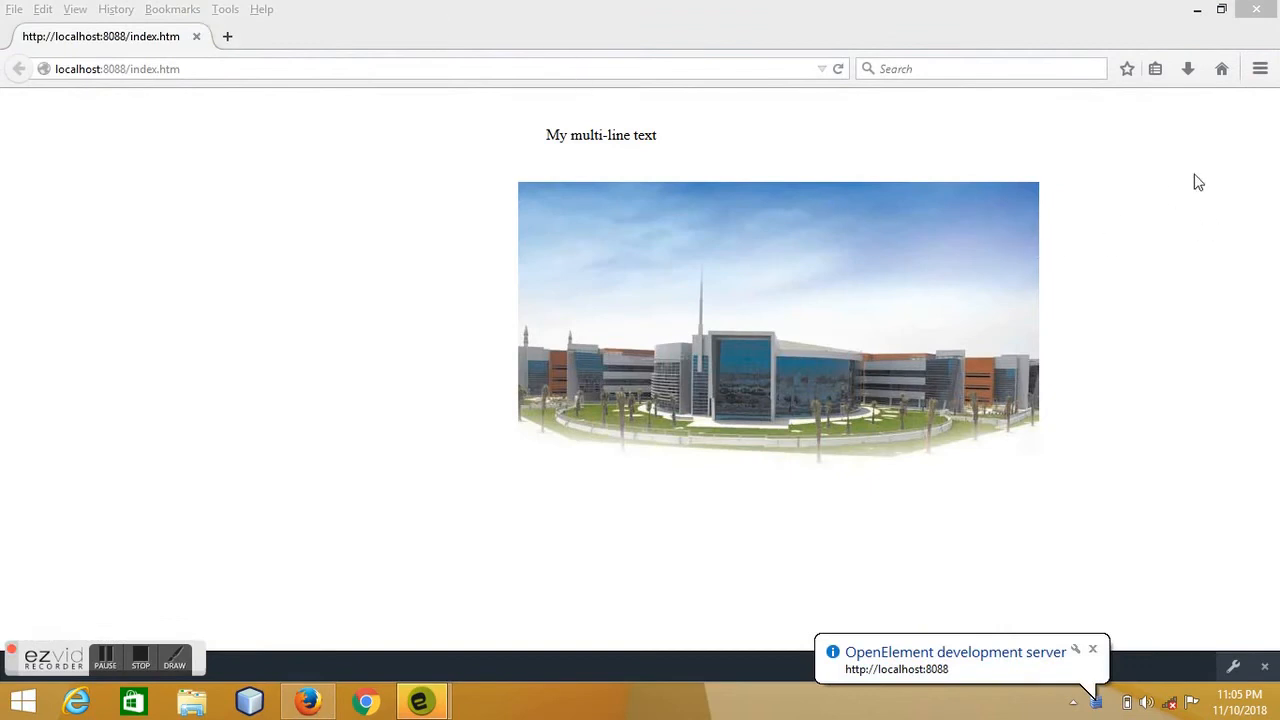
left_click_drag(956, 30, 763, 96)
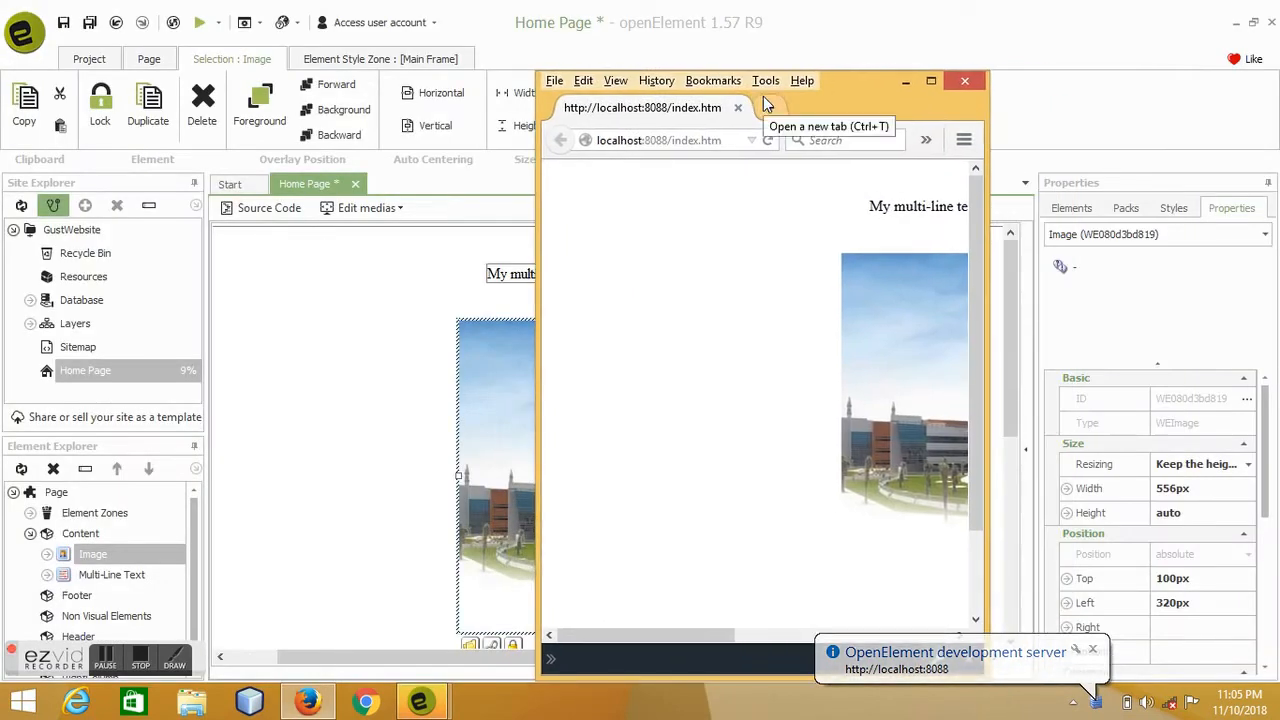
left_click_drag(984, 438, 1276, 430)
left_click_drag(989, 72, 634, 97)
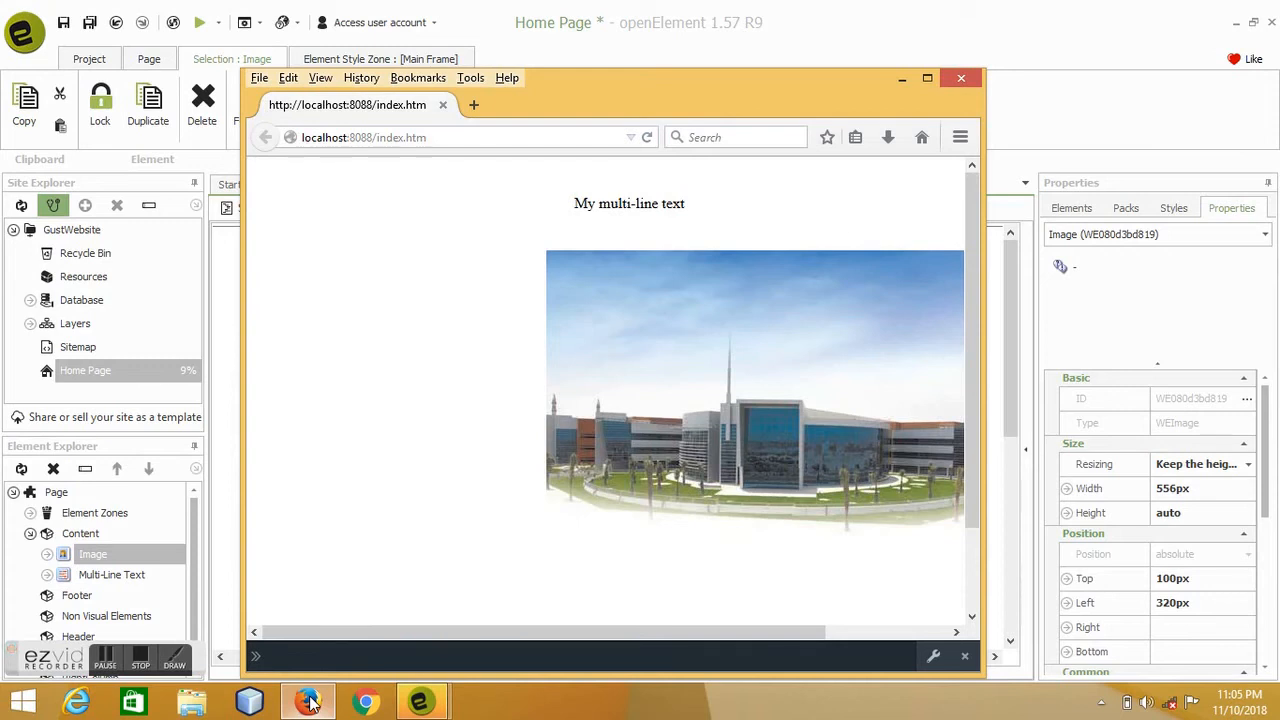
Show the previewed page in responsive design mode at a 1920×900 screen size.
key("ctrl+shift+m")
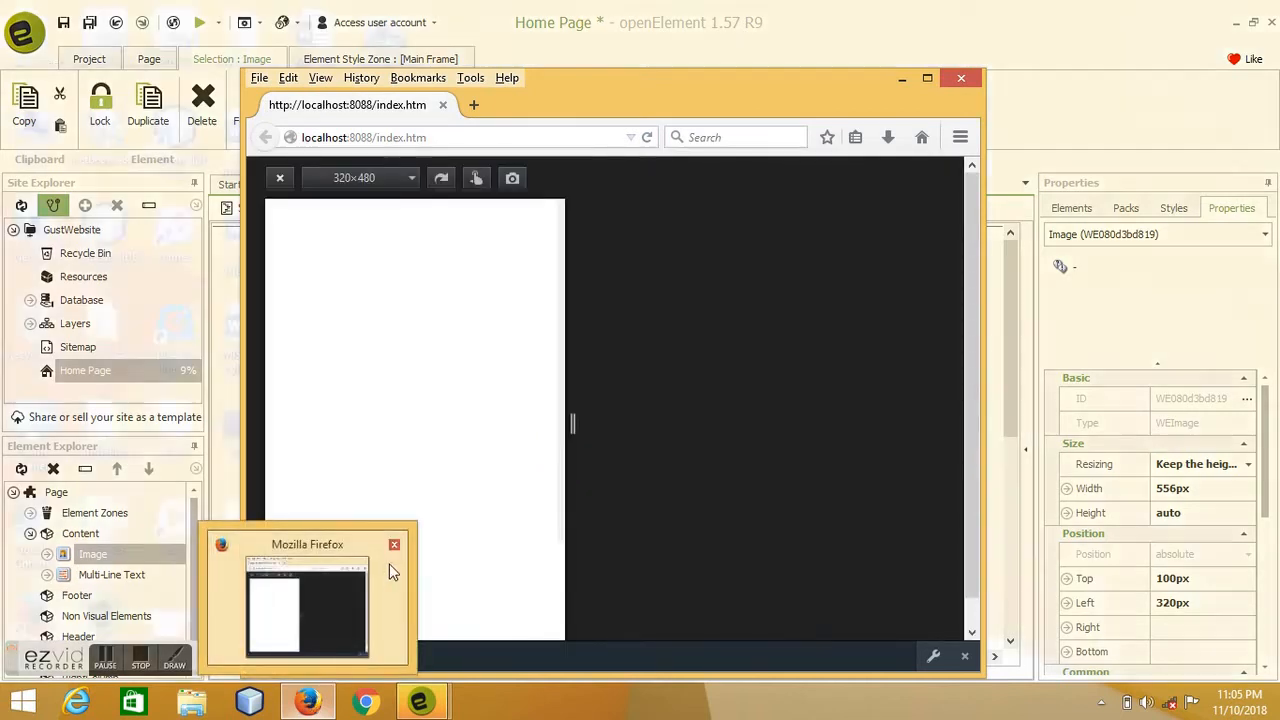
left_click(412, 180)
left_click(364, 339)
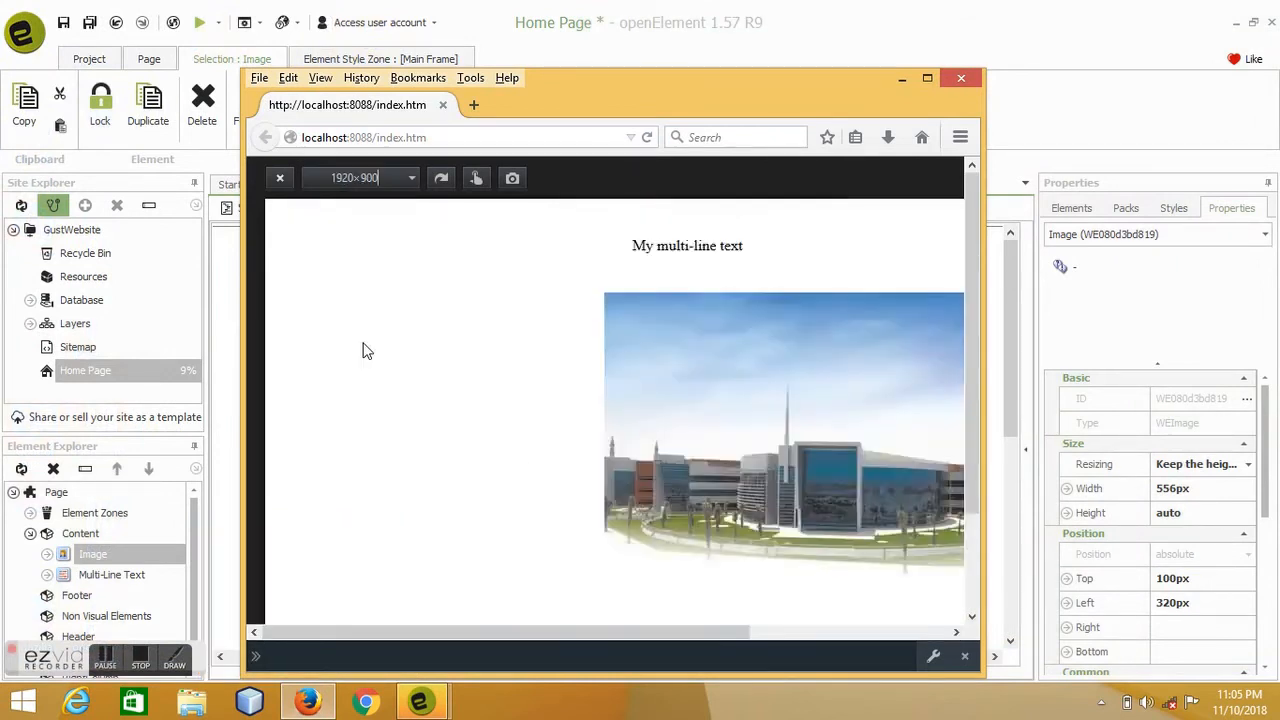
Inspect the previewed page across its full width at 1920×900 and at 980×1280, and close the browser preview.
left_click_drag(428, 634, 986, 614)
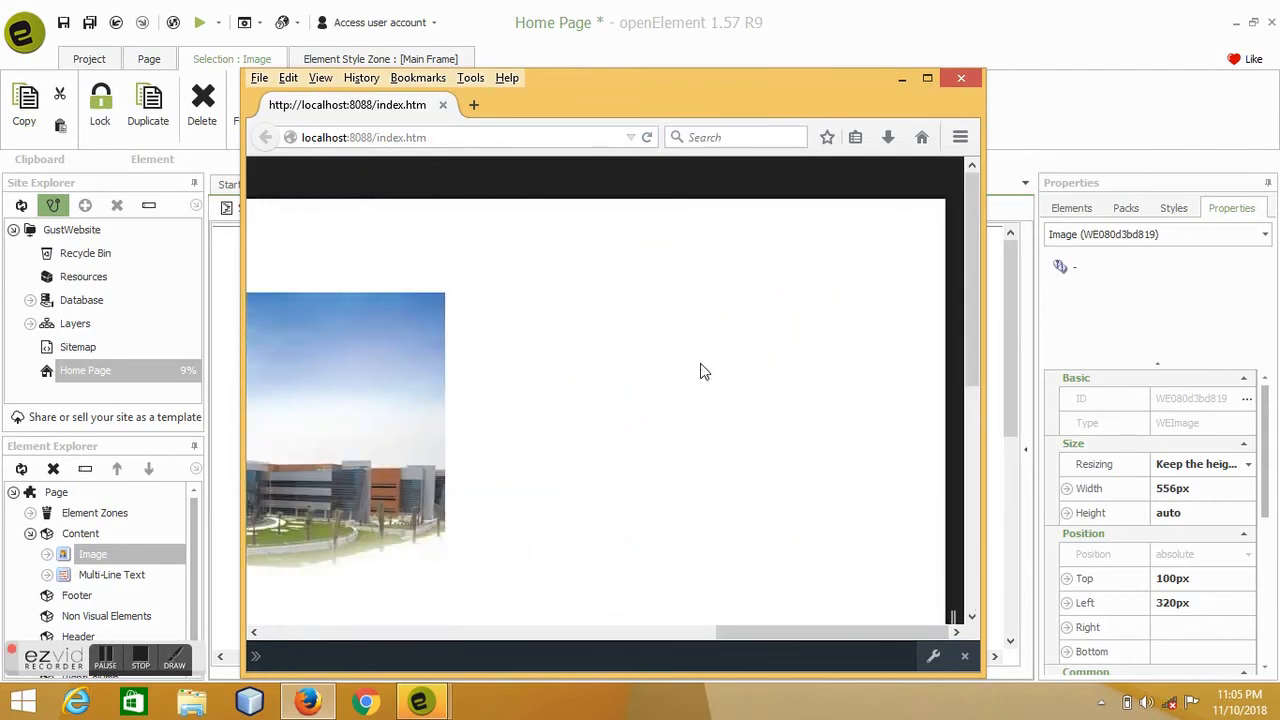
left_click_drag(843, 626, 404, 646)
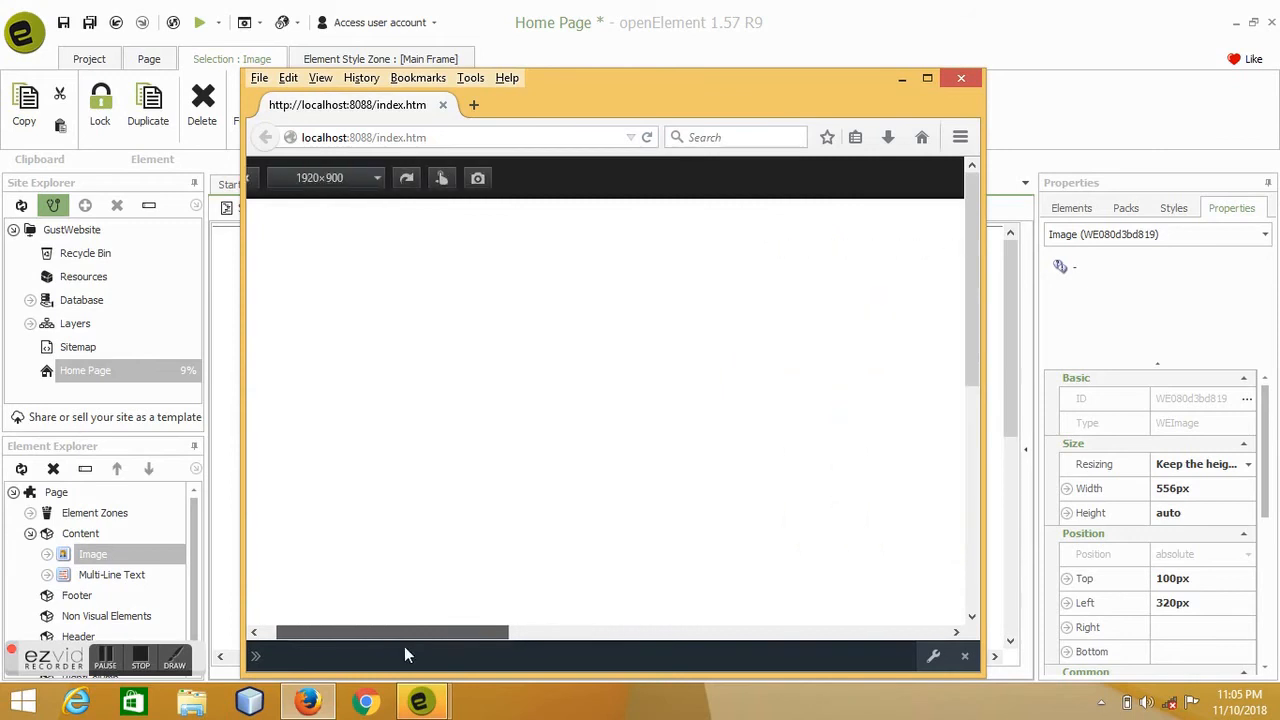
left_click(376, 182)
left_click(338, 298)
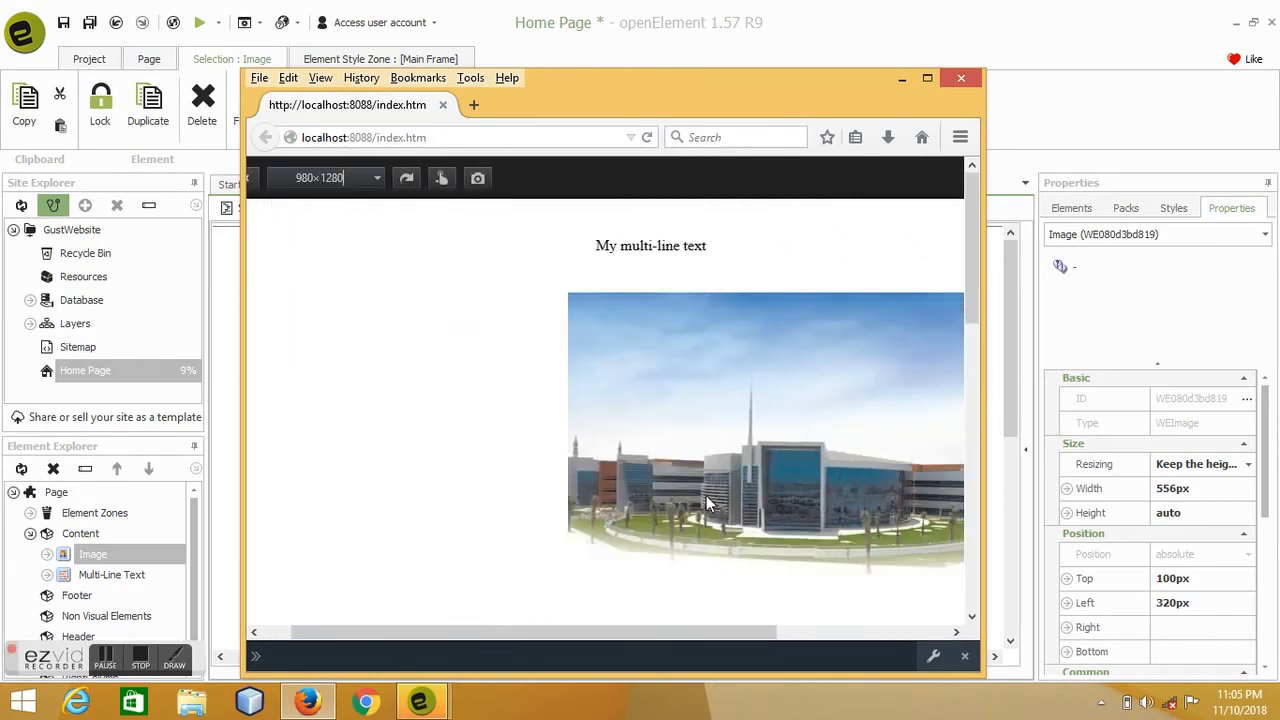
left_click_drag(720, 632, 928, 636)
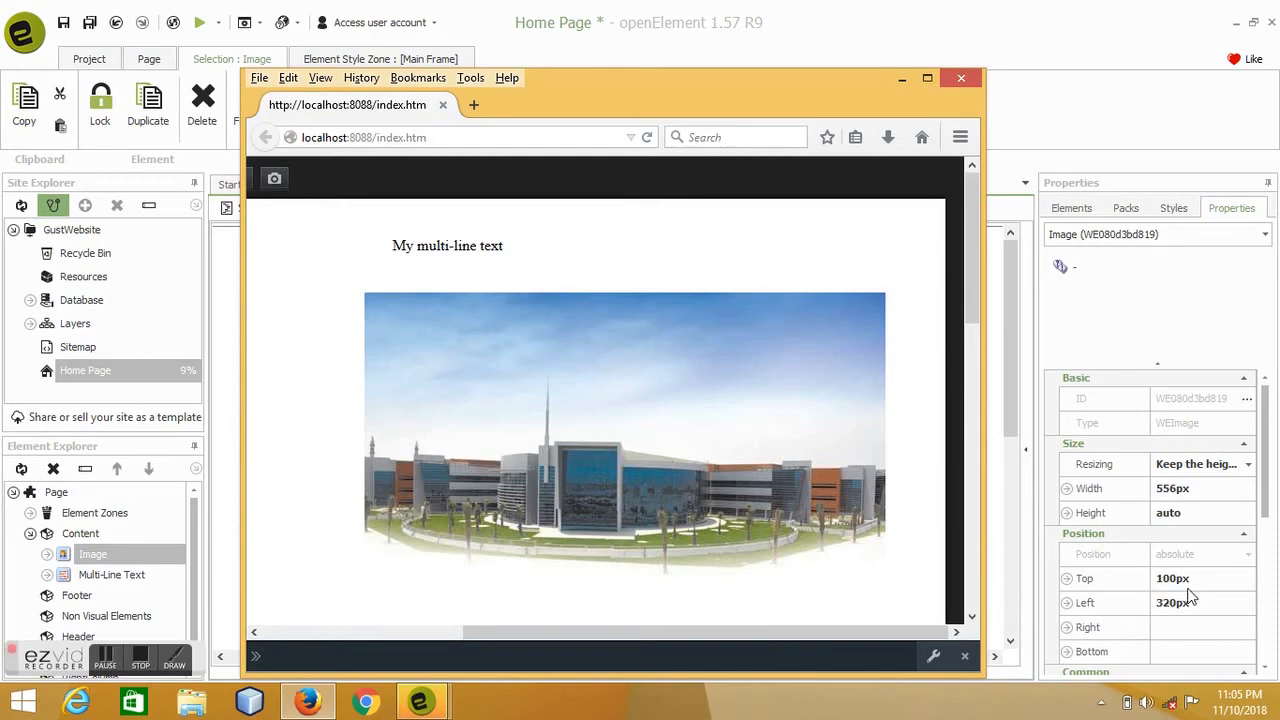
left_click(962, 78)
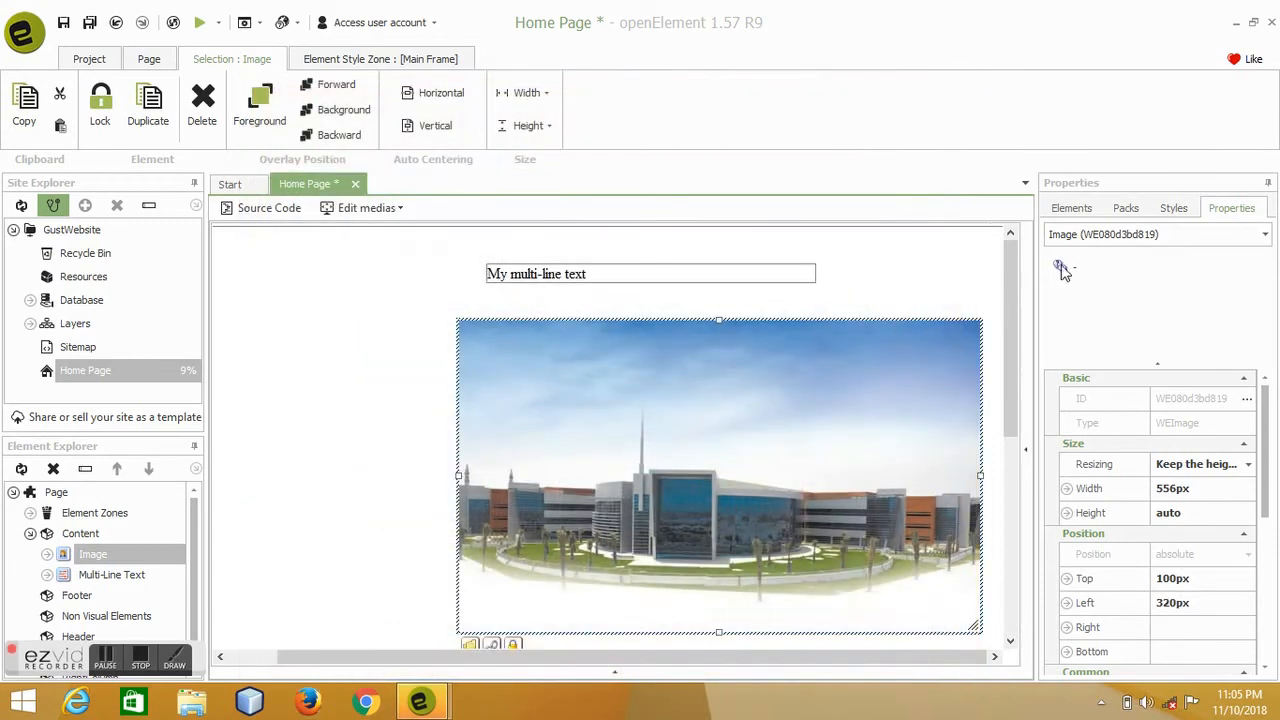
Clear the image's Left distance and set its Right distance to 20px.
left_click(1195, 602)
left_click(1195, 602)
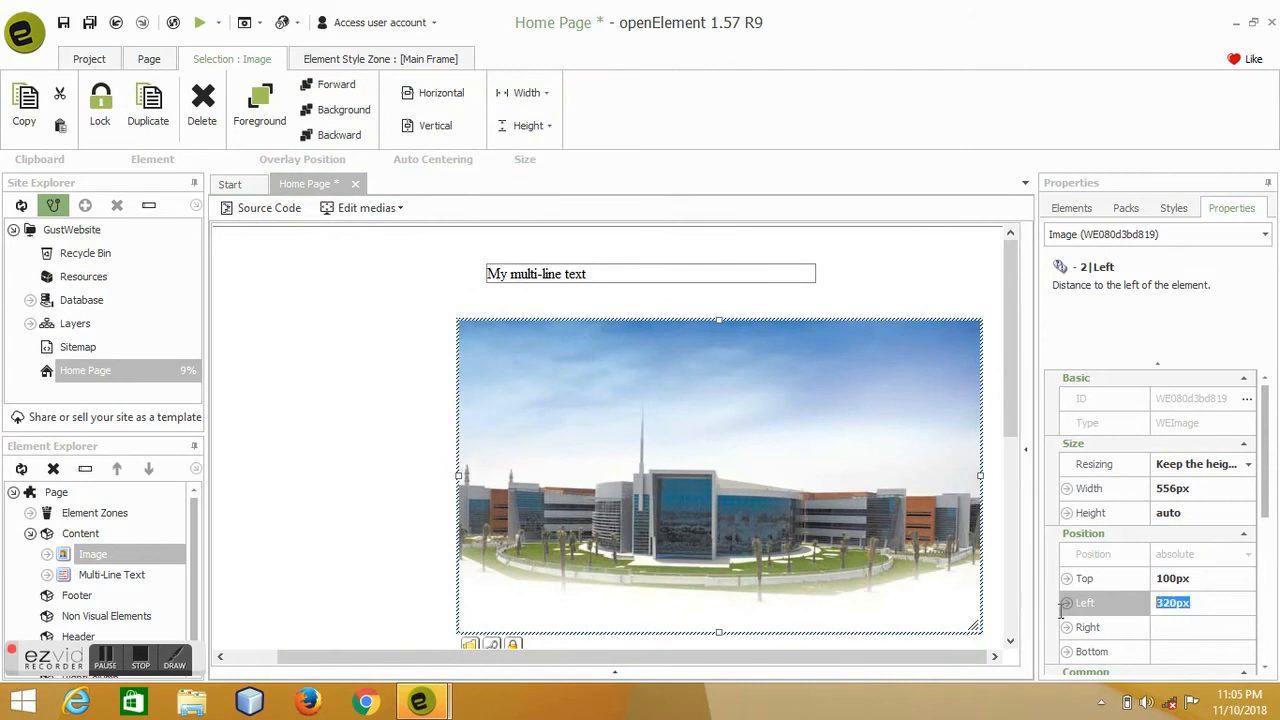
key("Delete")
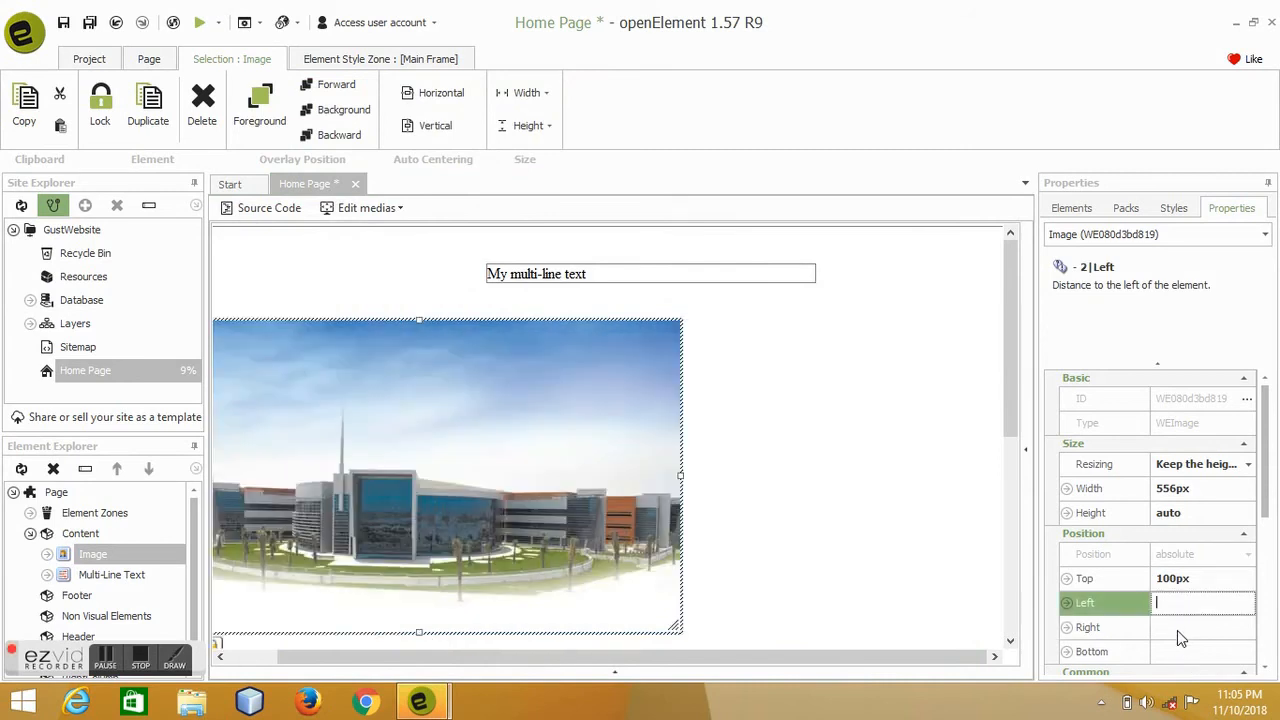
left_click(1177, 627)
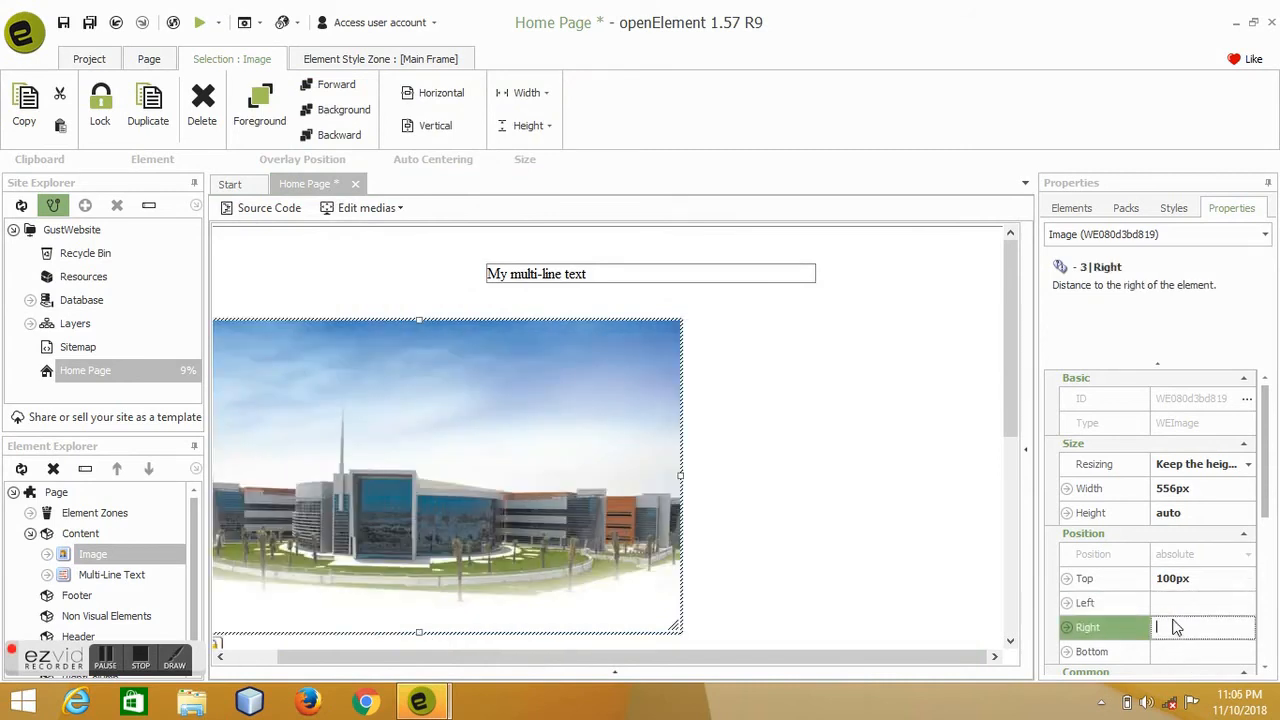
type("20px")
key("Return")
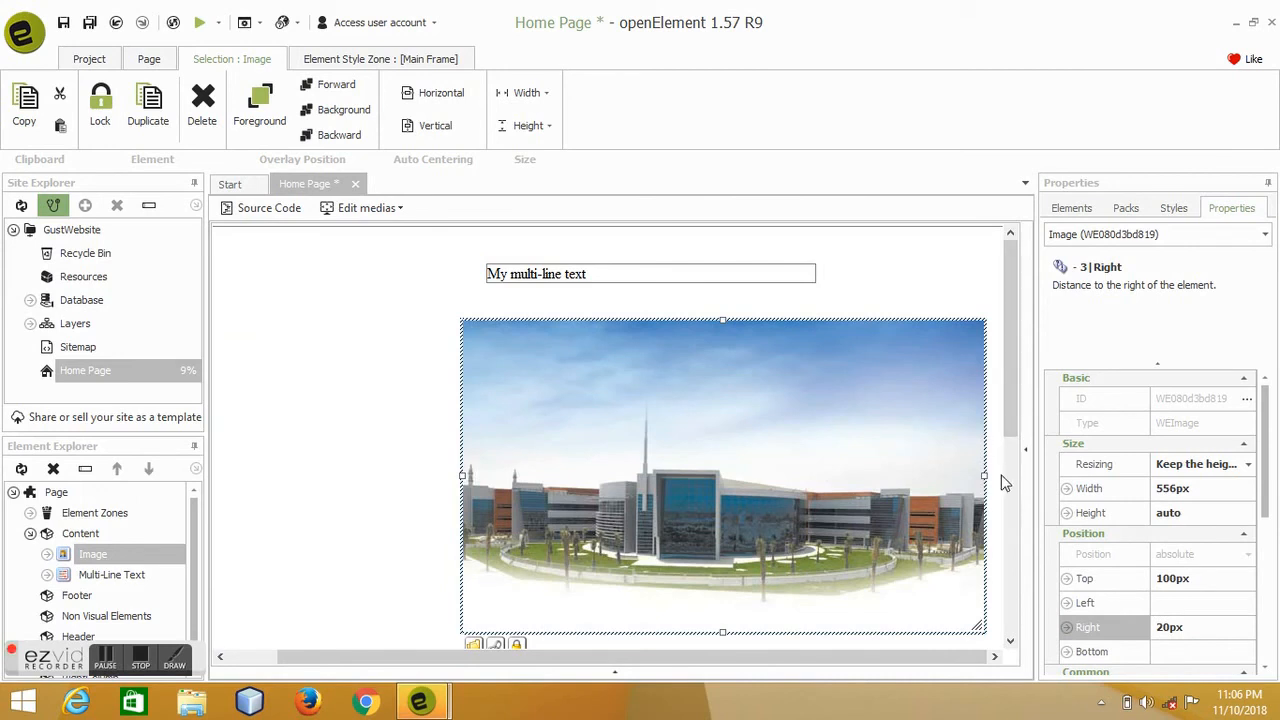
Preview the home page in Firefox, widen the browser window to check the image's right alignment, and minimize the browser.
left_click(203, 27)
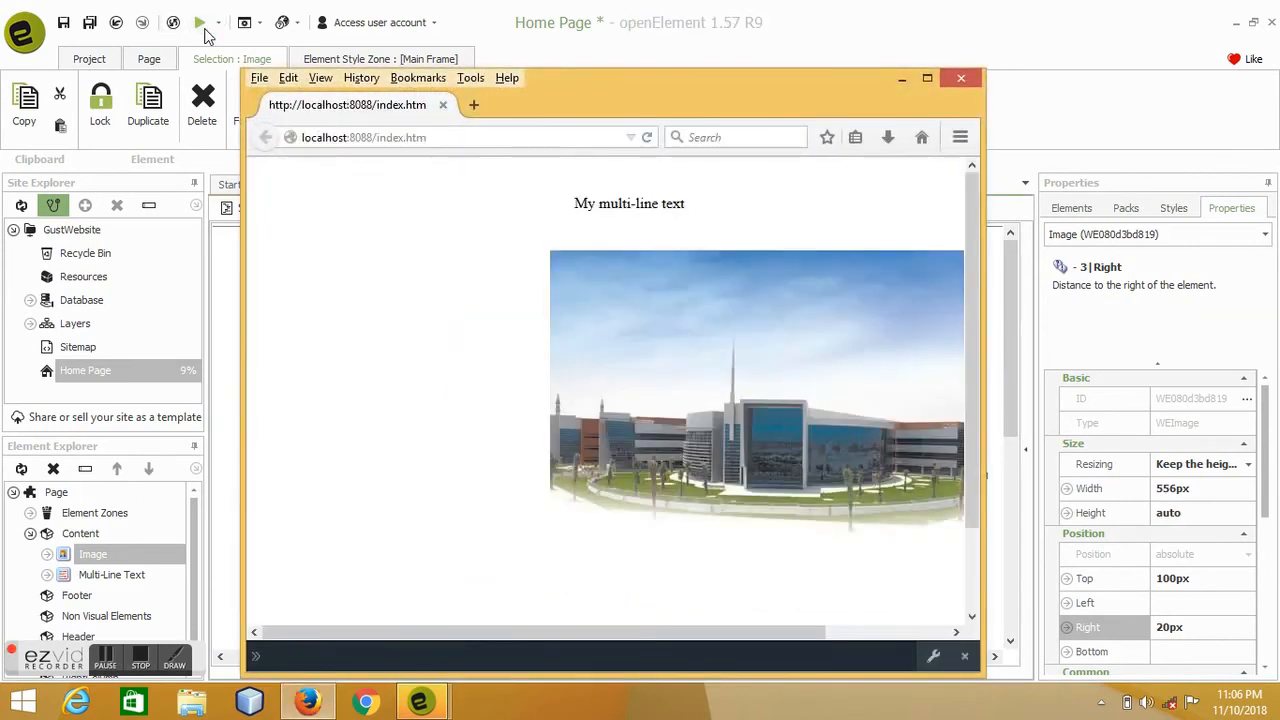
left_click(659, 55)
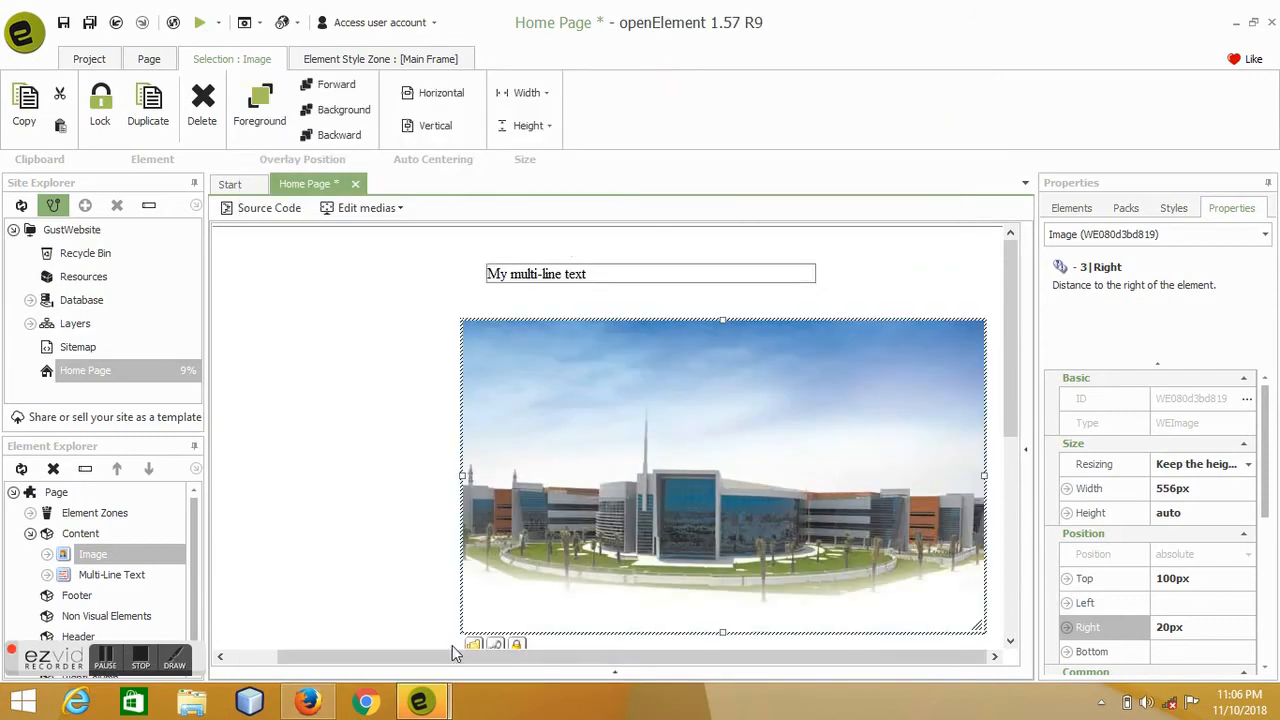
left_click(318, 704)
left_click_drag(713, 78, 689, 5)
left_click_drag(758, 40, 511, 115)
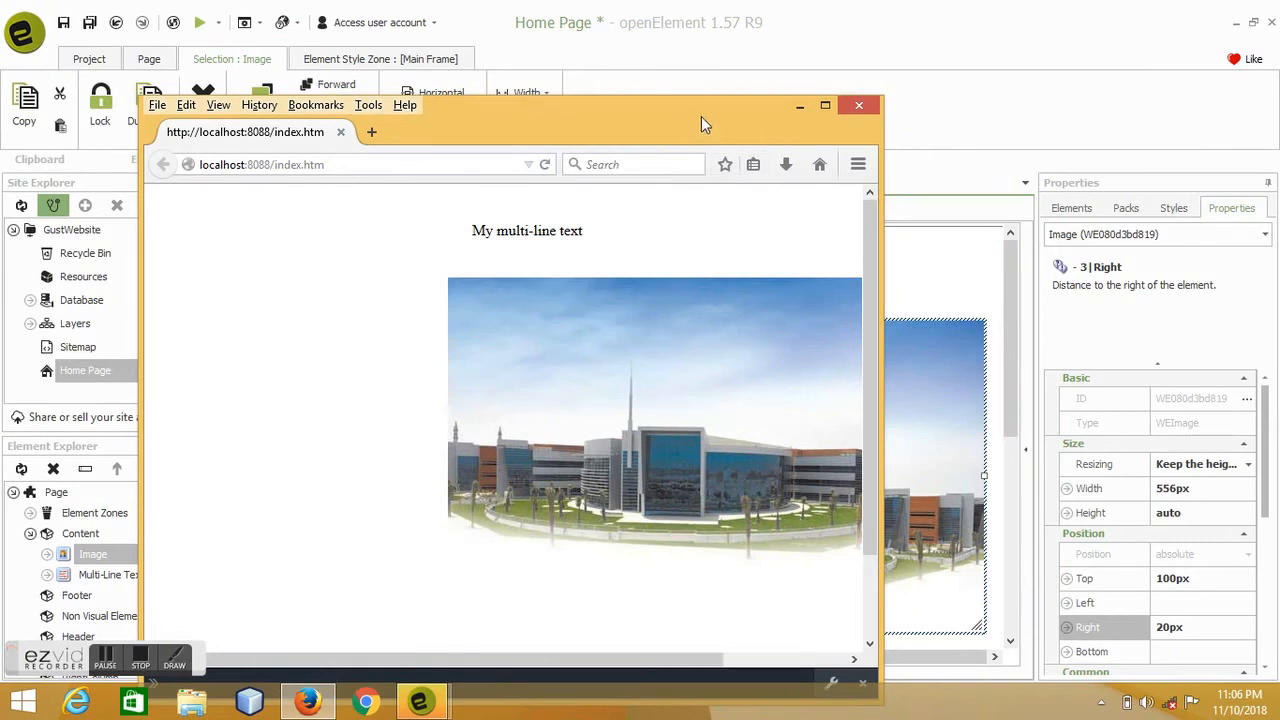
left_click_drag(701, 116, 684, 116)
left_click_drag(862, 479, 1274, 479)
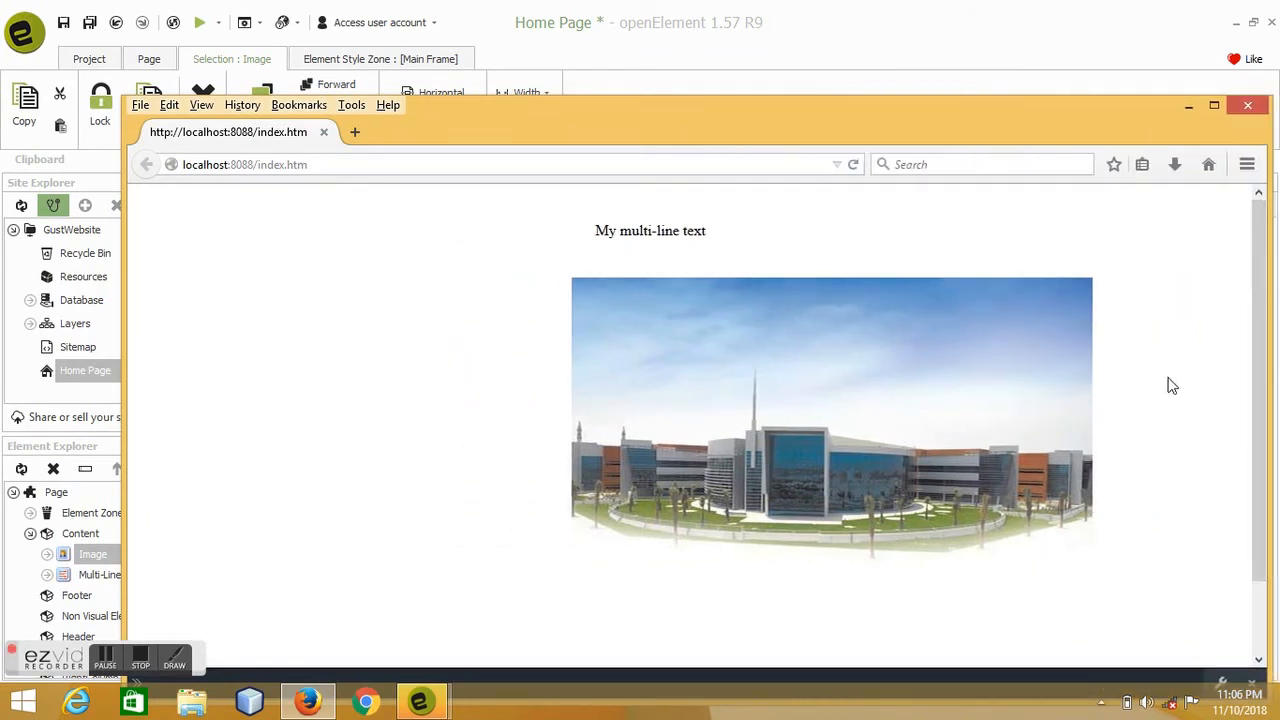
left_click(1190, 107)
Set the Width style of the home page's Main Frame zone to 100% for the default media.
left_click(58, 366)
left_click(78, 370)
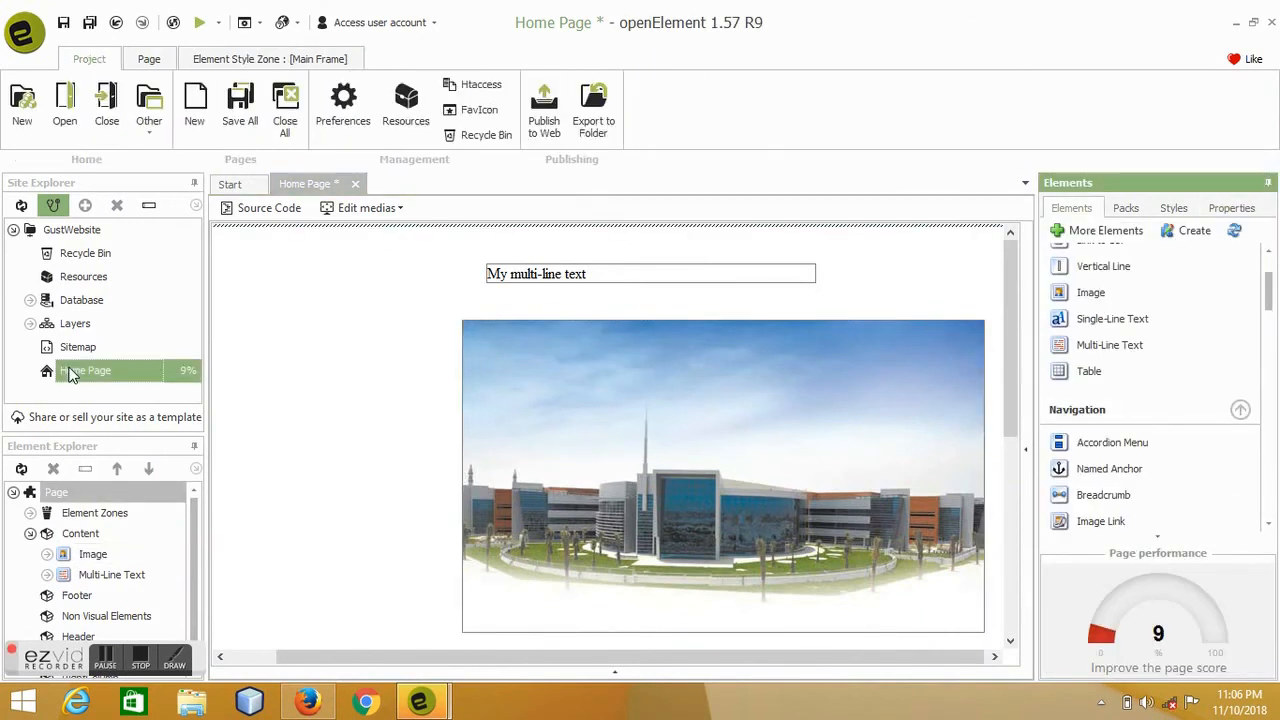
left_click(91, 492)
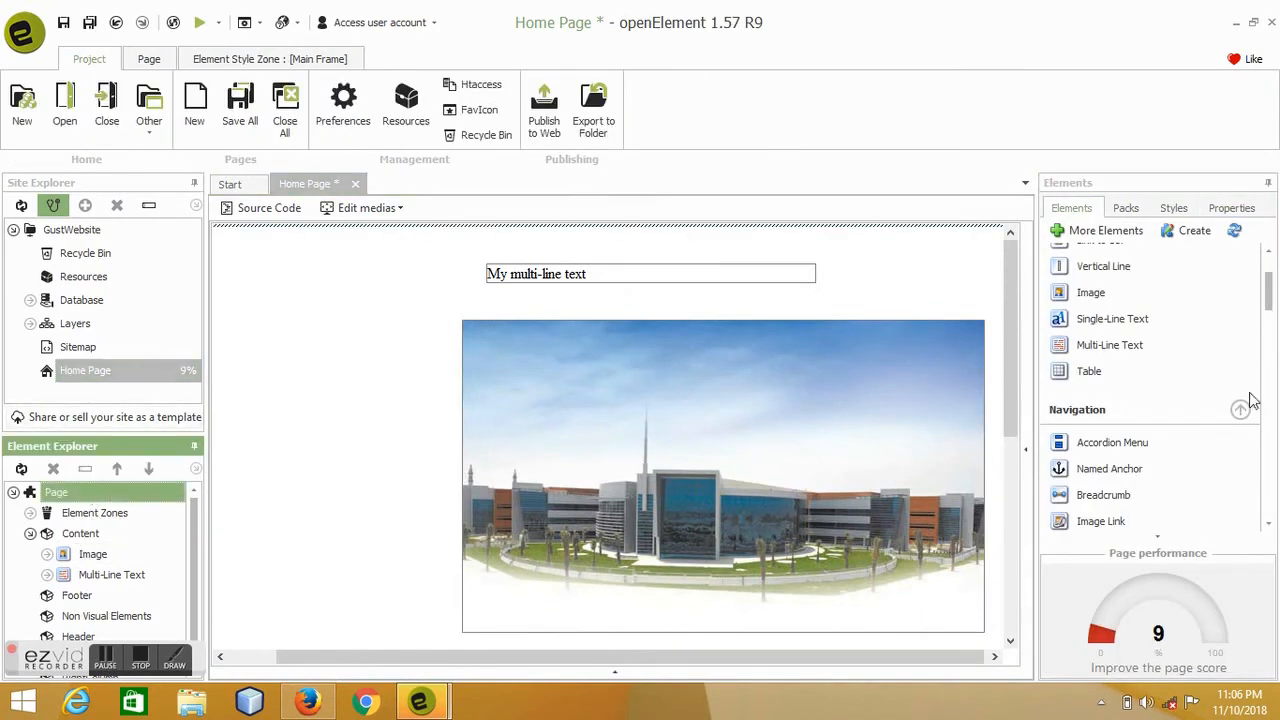
left_click(1174, 207)
left_click_drag(1264, 388, 1263, 421)
left_click(1236, 416)
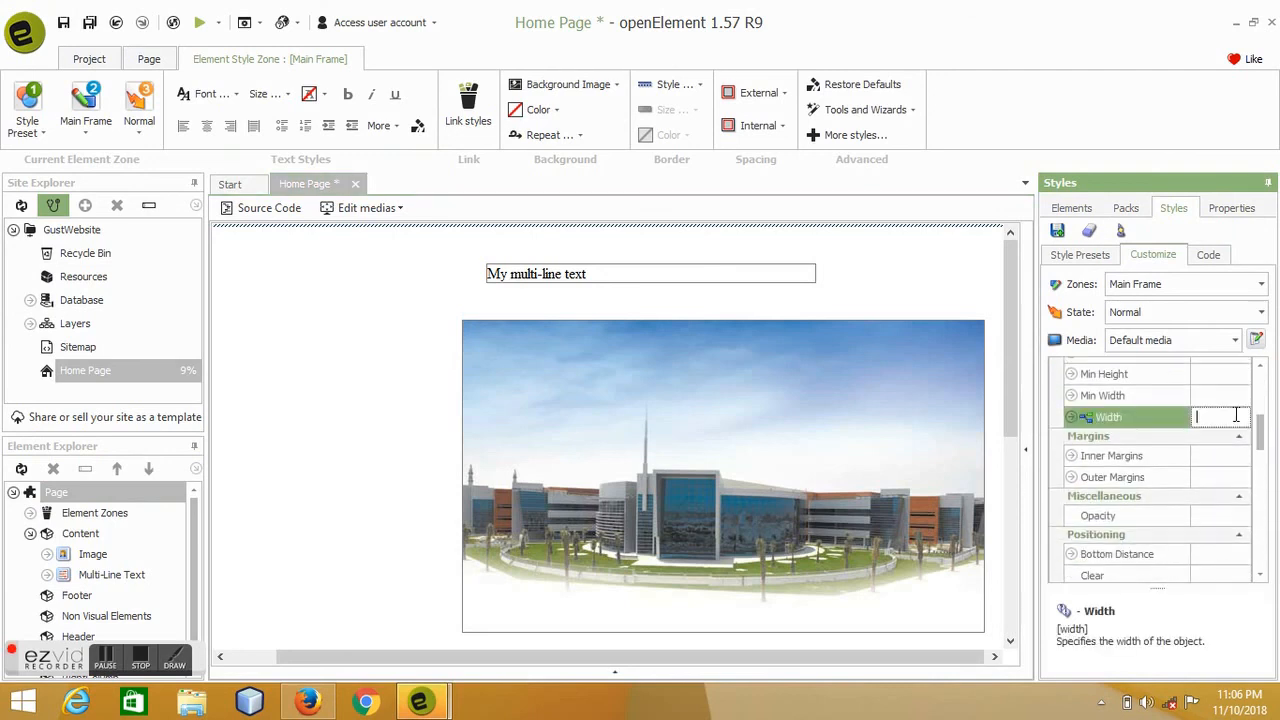
type("100%")
key("Return")
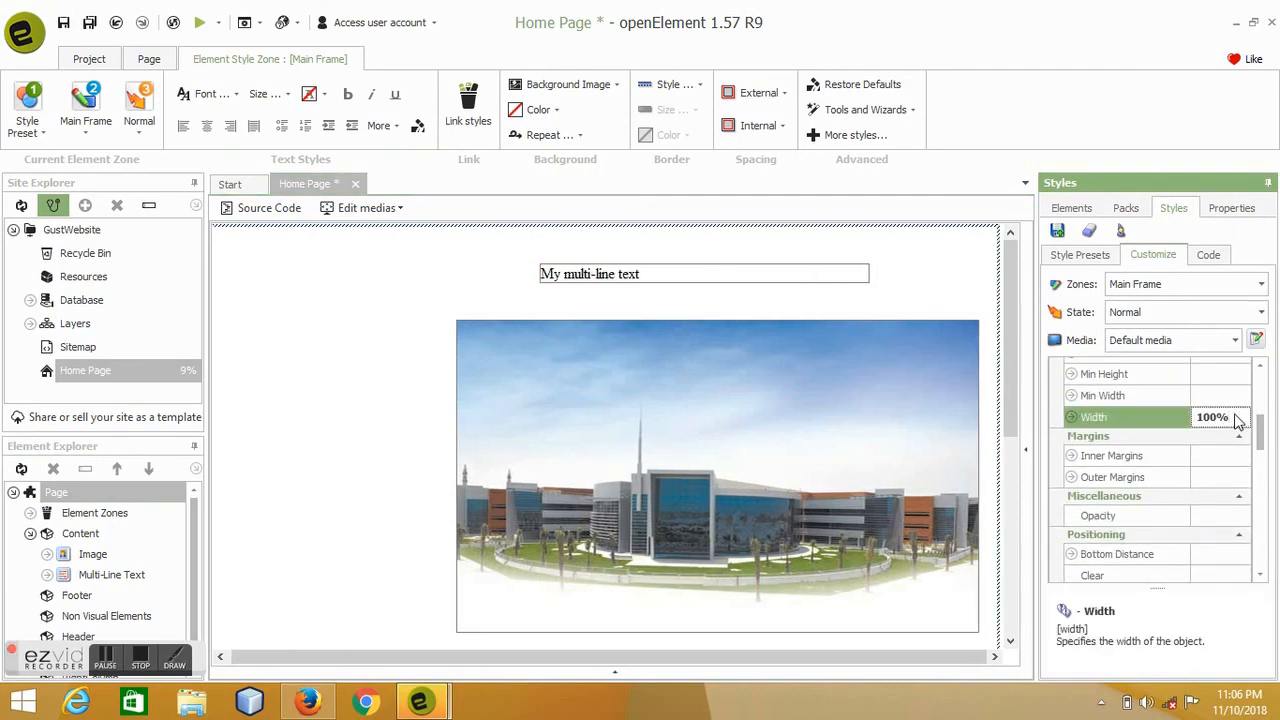
left_click(912, 412)
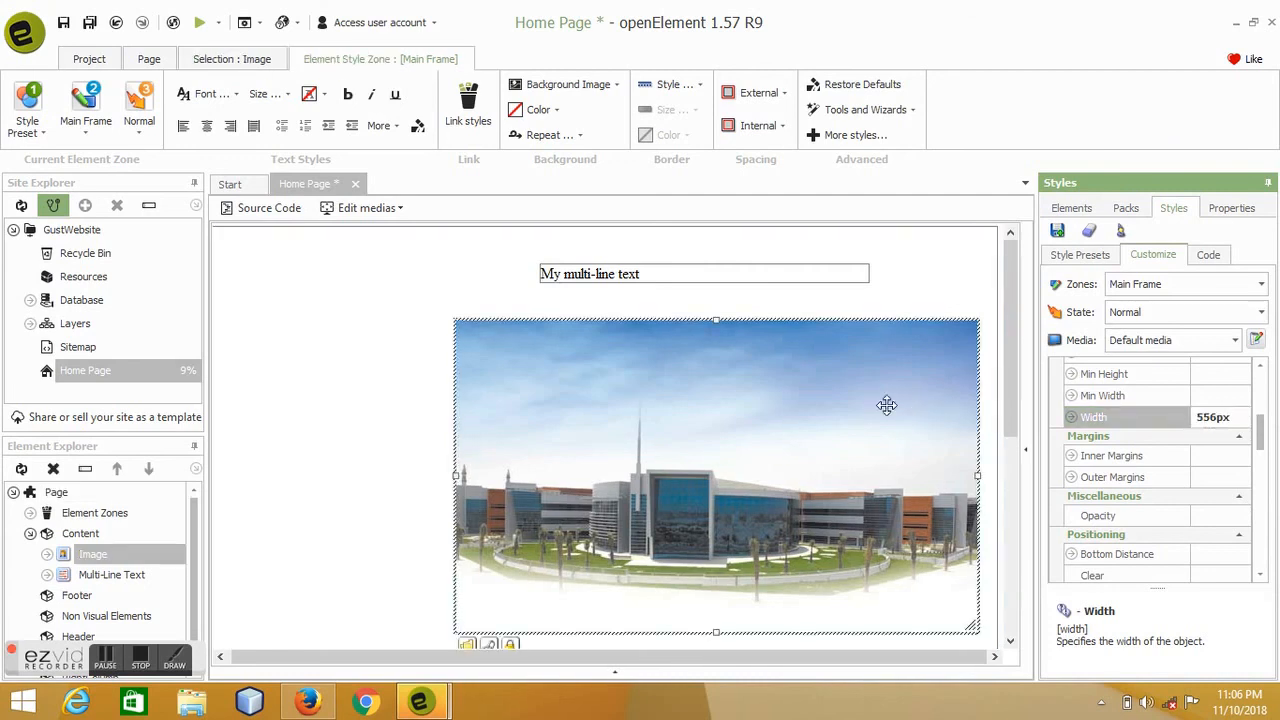
Preview the home page in responsive design mode at 1920×900 and inspect the layout across its full width.
left_click(201, 24)
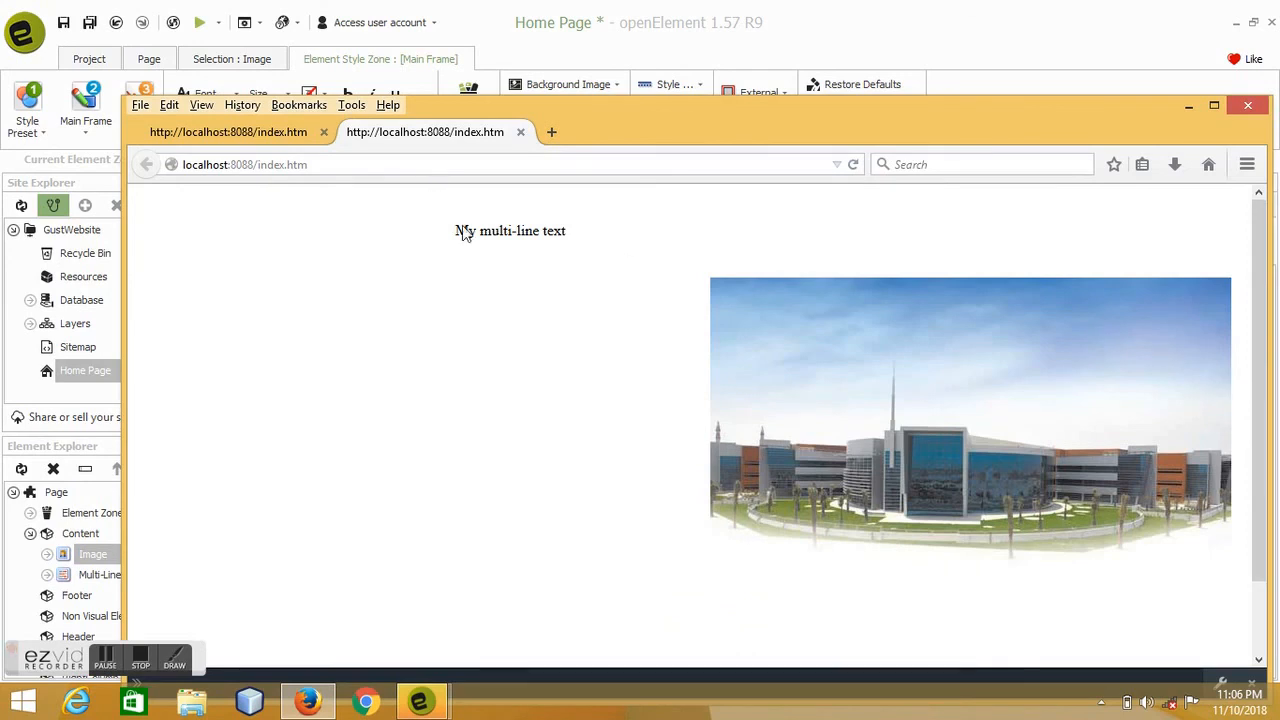
key("ctrl+shift+m")
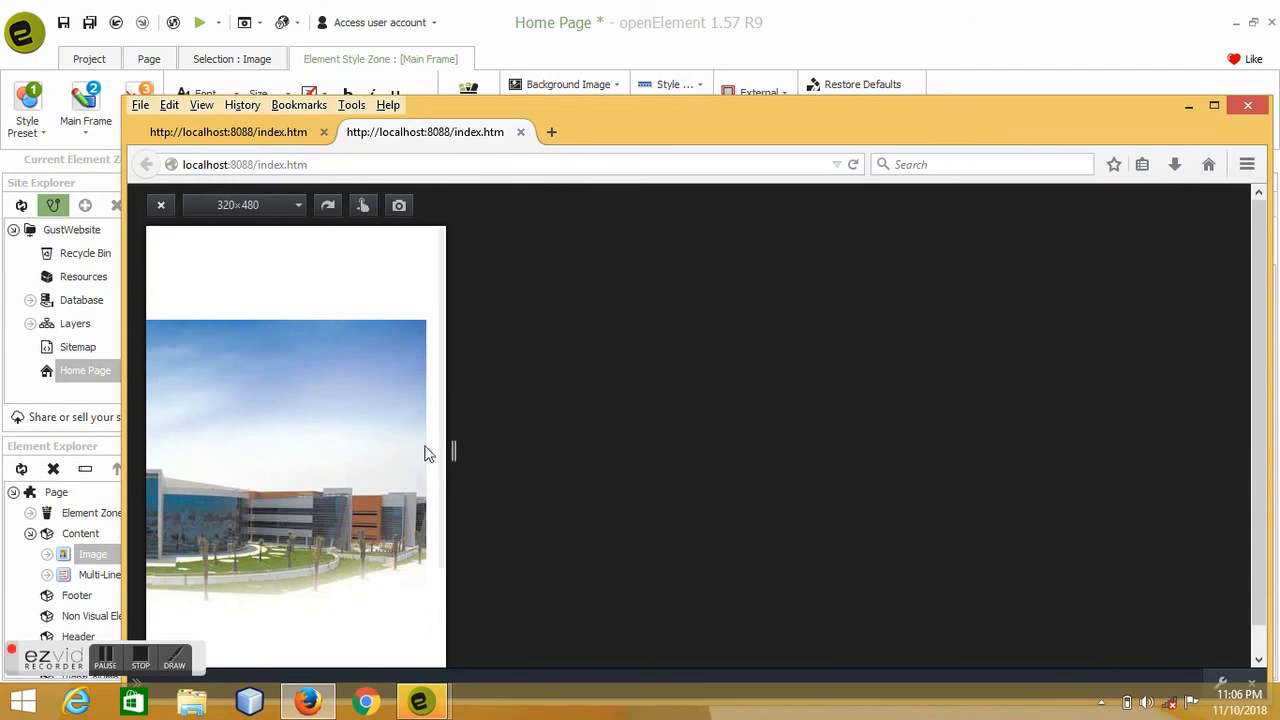
left_click(297, 207)
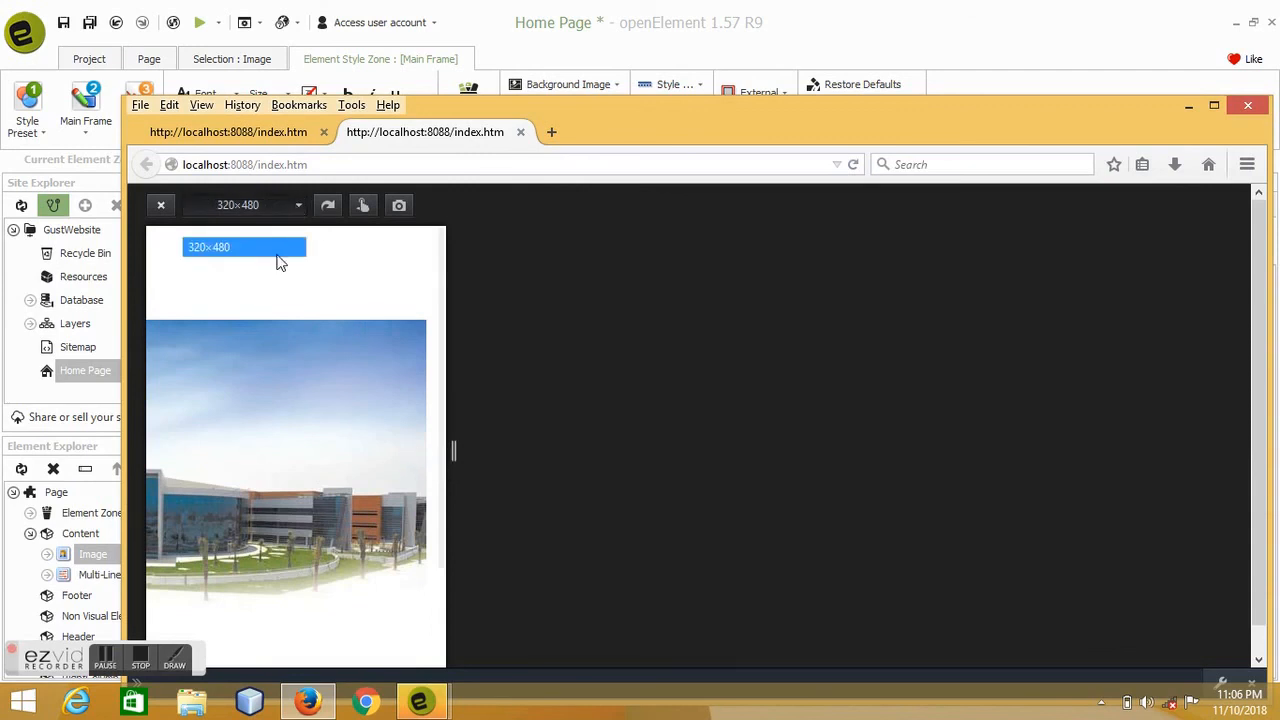
left_click(296, 208)
left_click(296, 208)
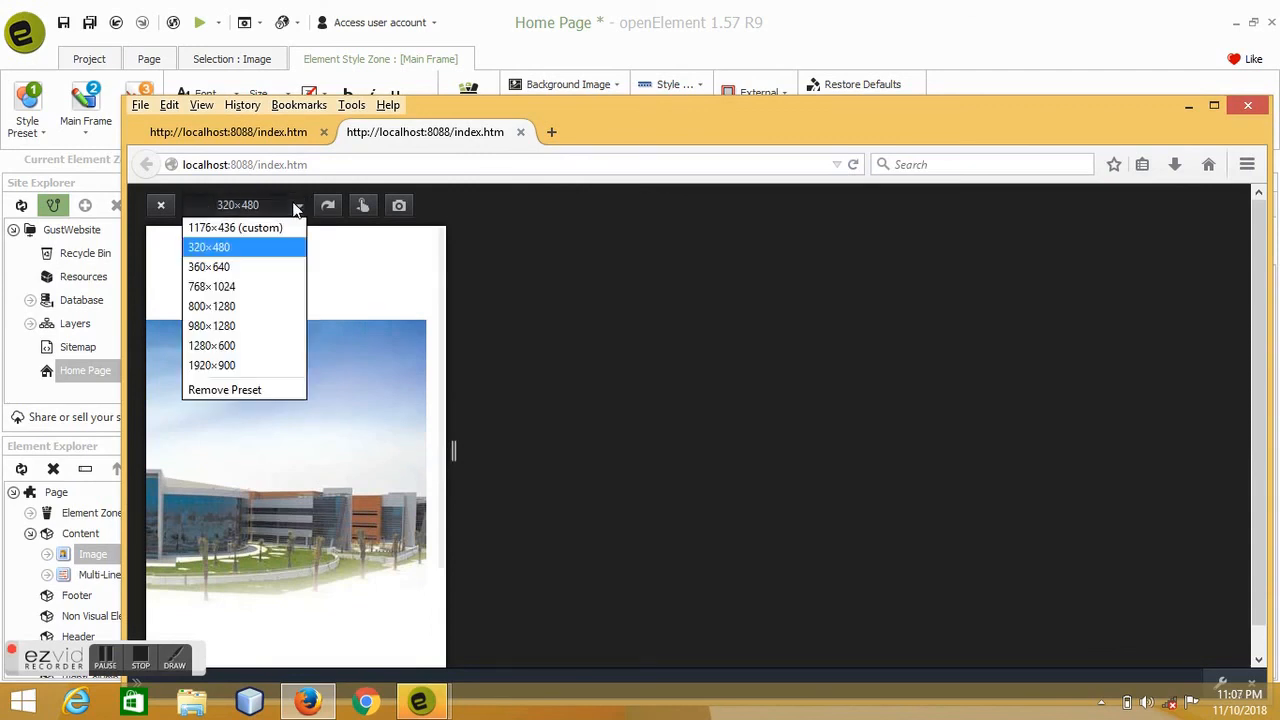
left_click(249, 366)
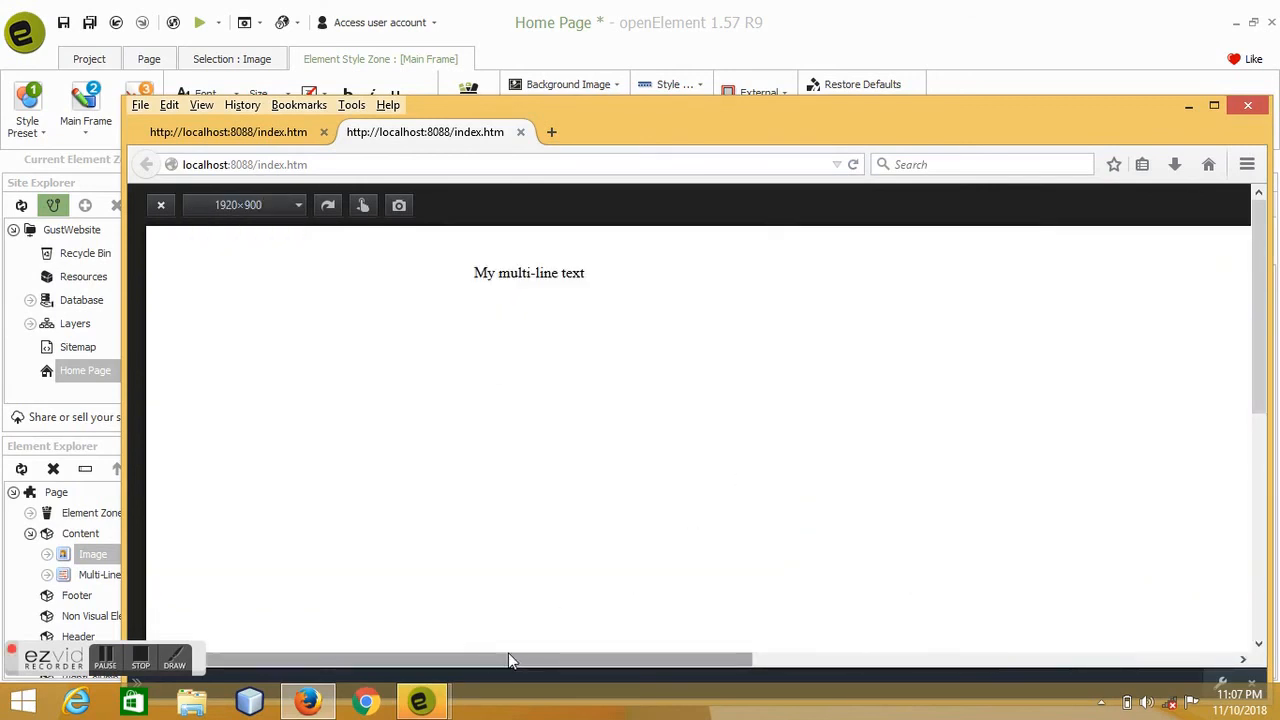
left_click_drag(508, 658, 930, 658)
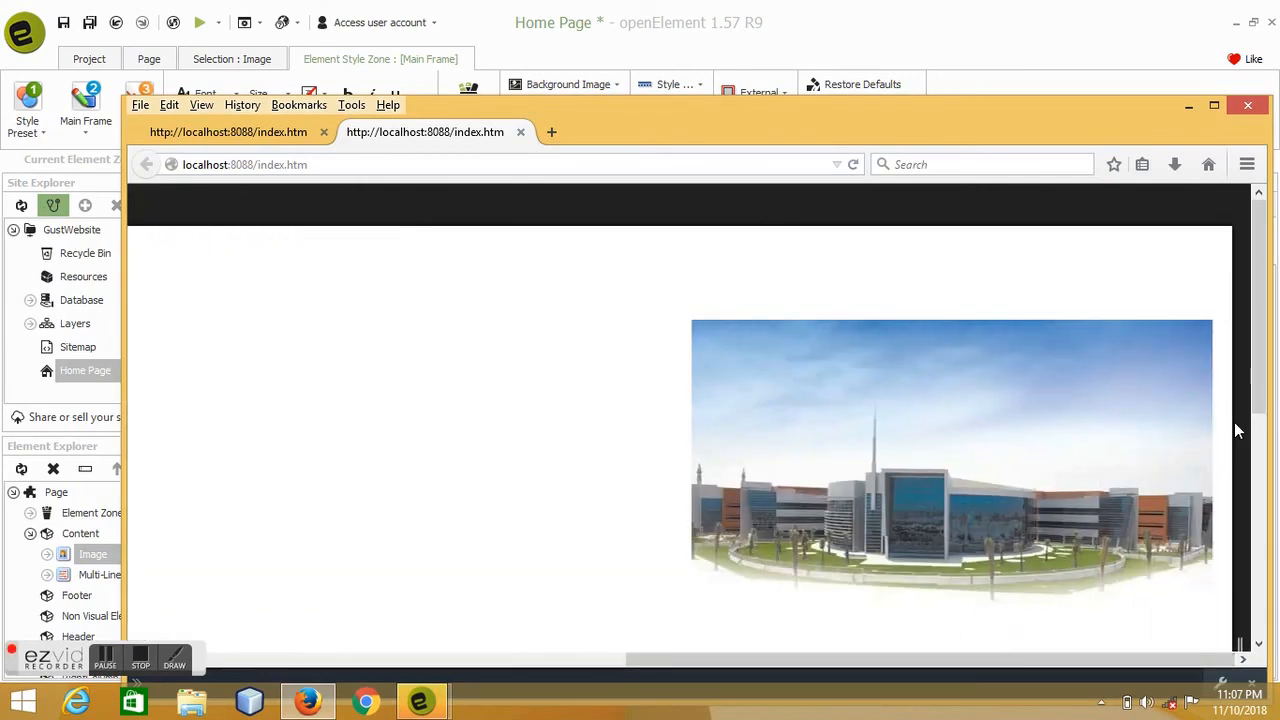
left_click(141, 656)
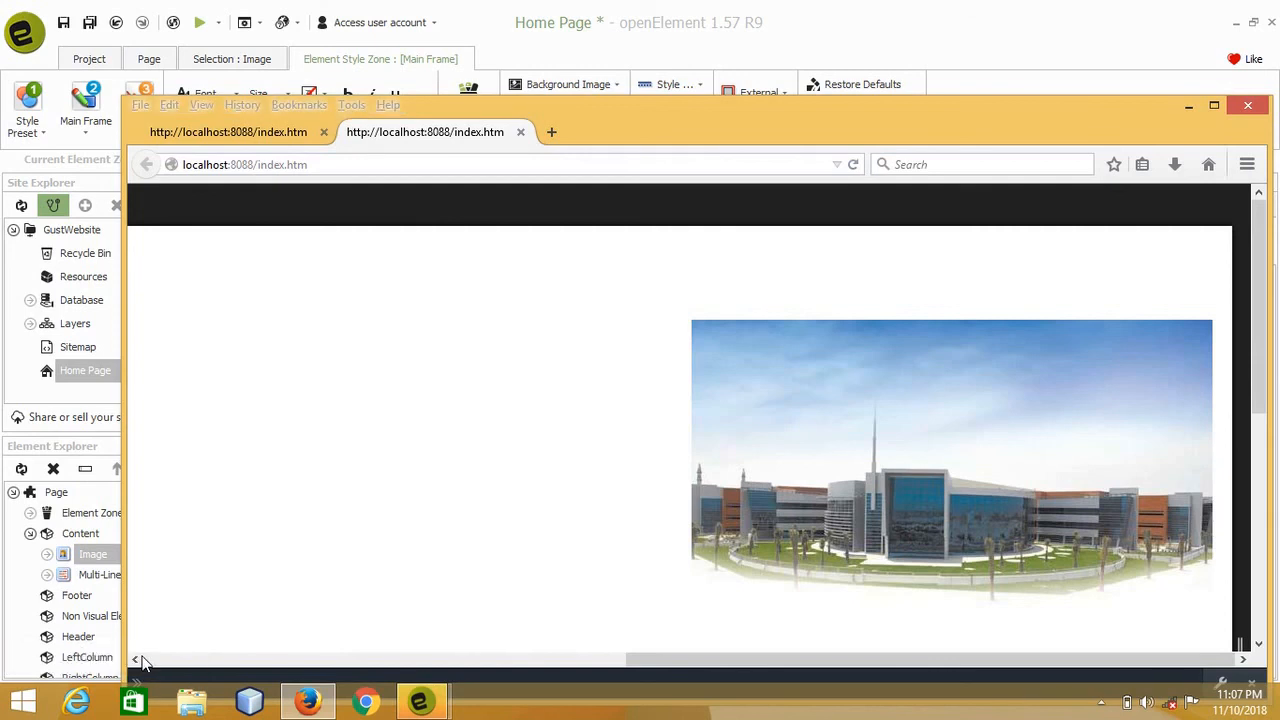